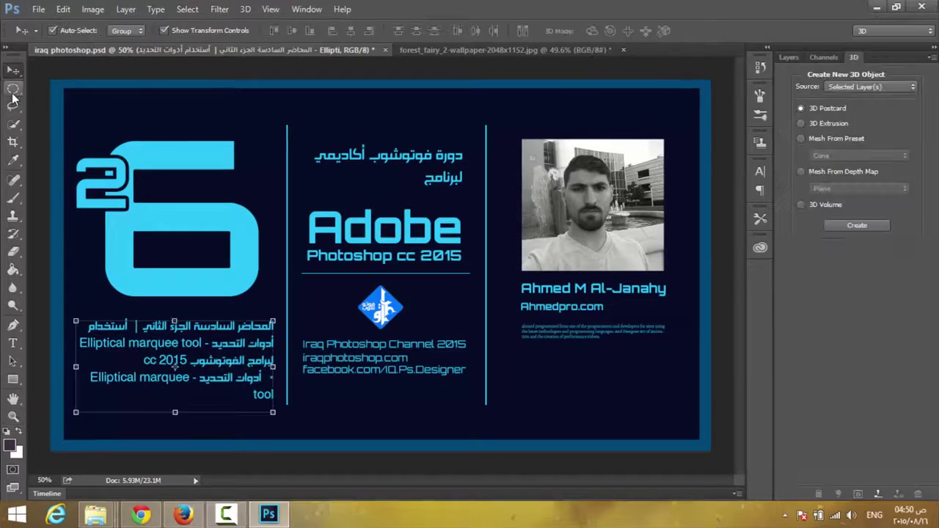
- Try the Marquee flyout, Move, Lasso and Quick Selection tools, ending on the Elliptical Marquee Tool
left_click_drag(12, 94, 87, 102)
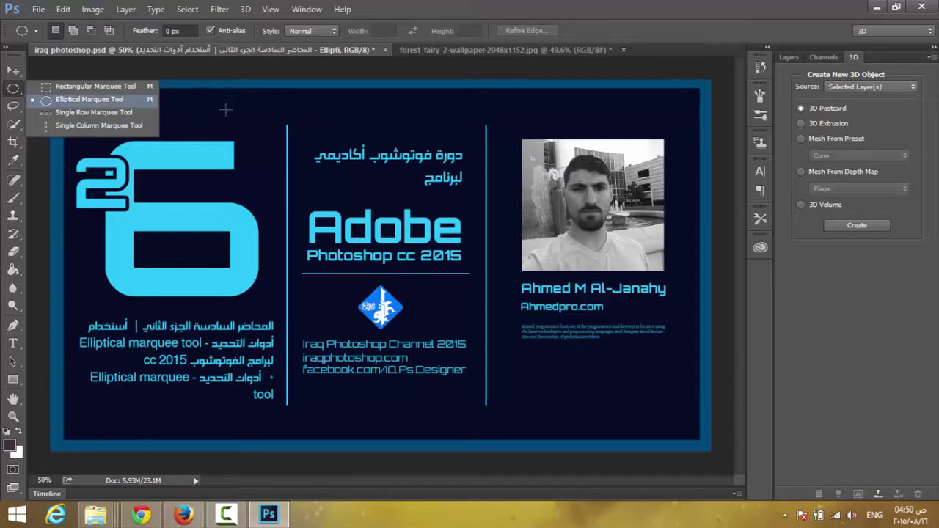
left_click(22, 75)
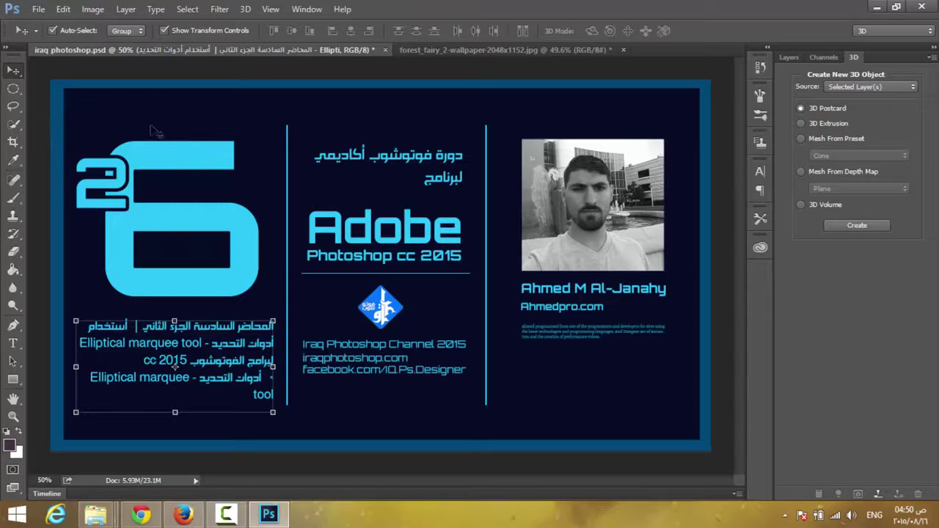
left_click(19, 91)
left_click(13, 89)
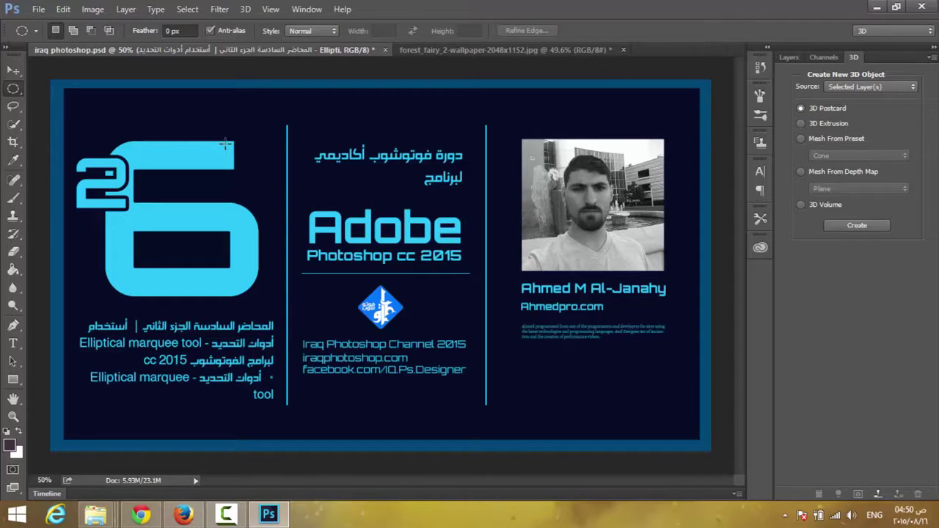
left_click(14, 106)
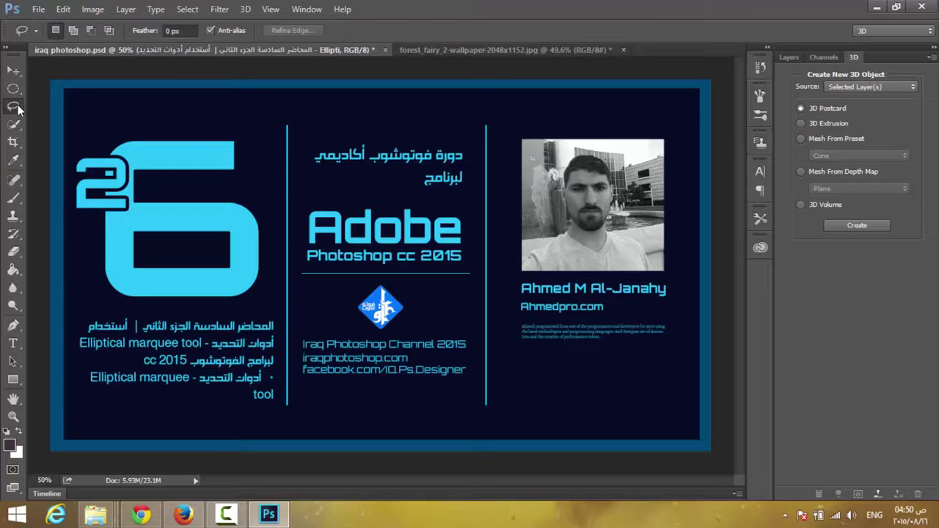
left_click(13, 126)
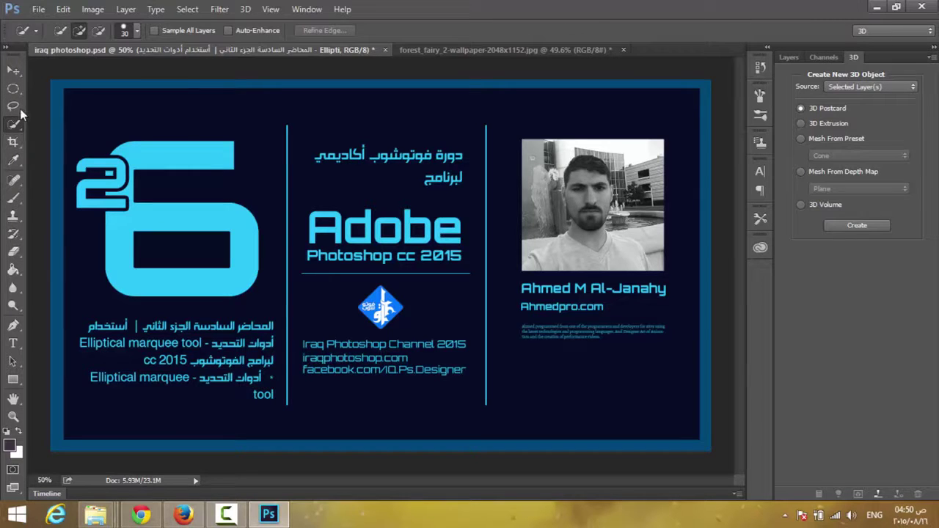
left_click(14, 93)
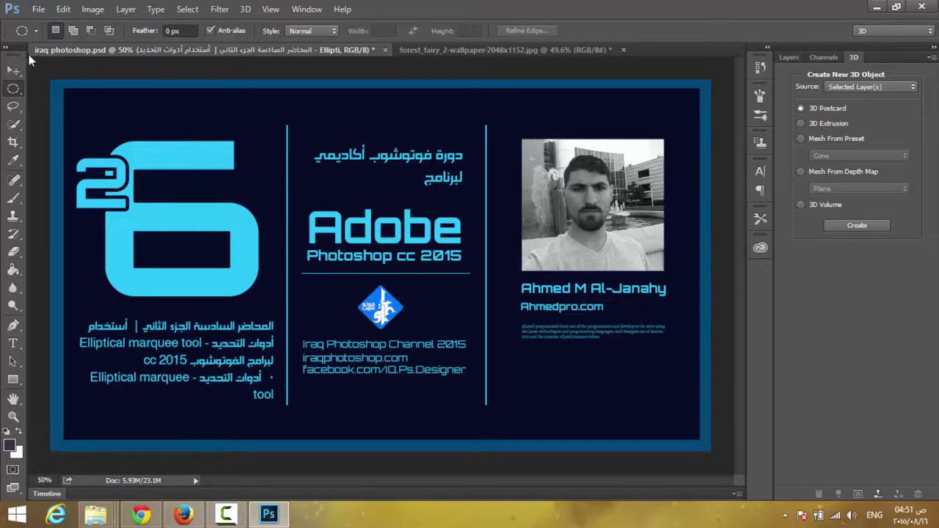
- Create a blank 1920×1080 Untitled-1 document, then close it and return to the forest_fairy photo
left_click(39, 9)
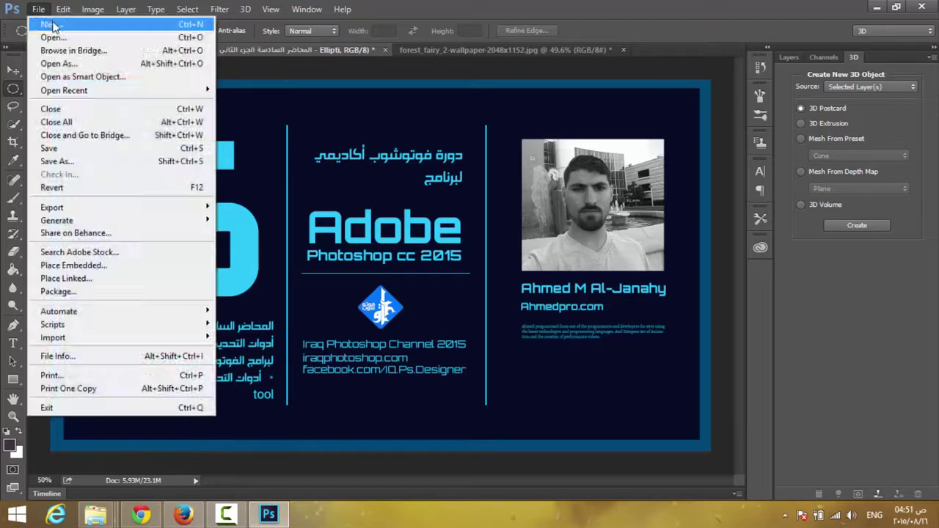
left_click(43, 23)
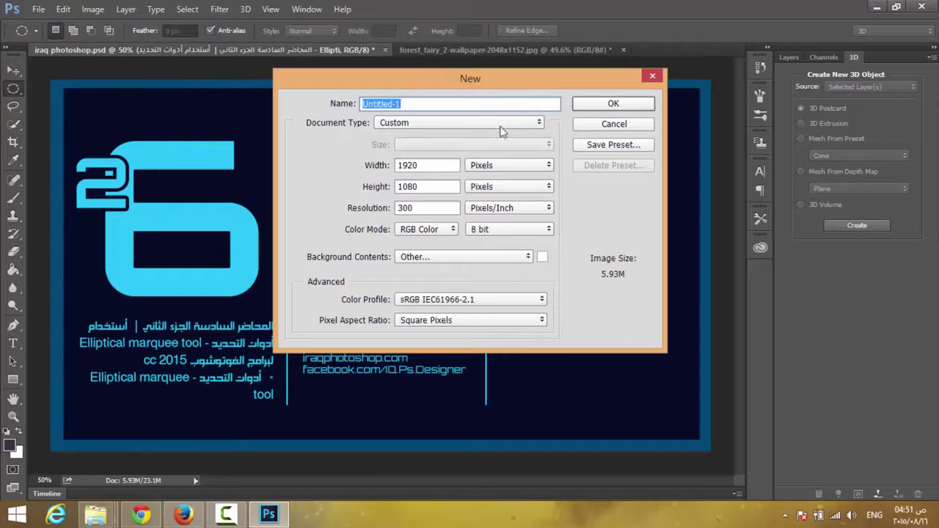
left_click(629, 107)
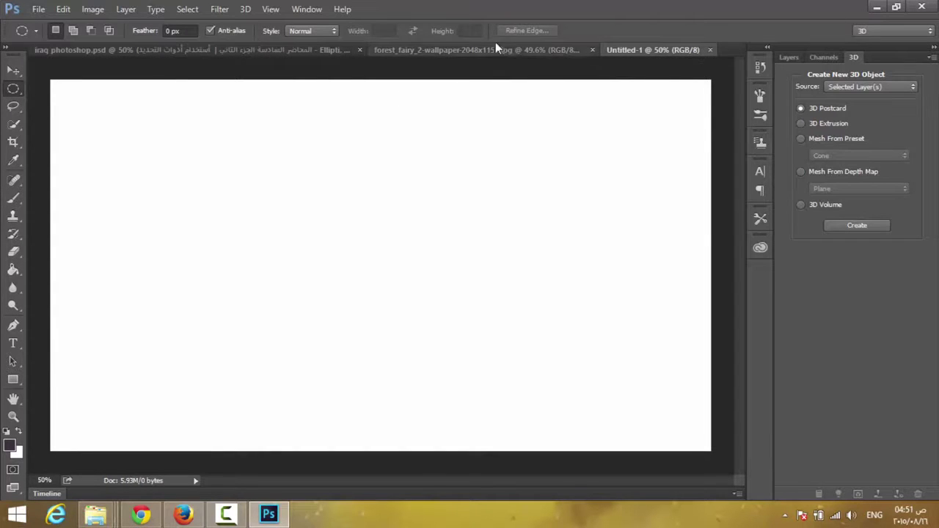
left_click(558, 50)
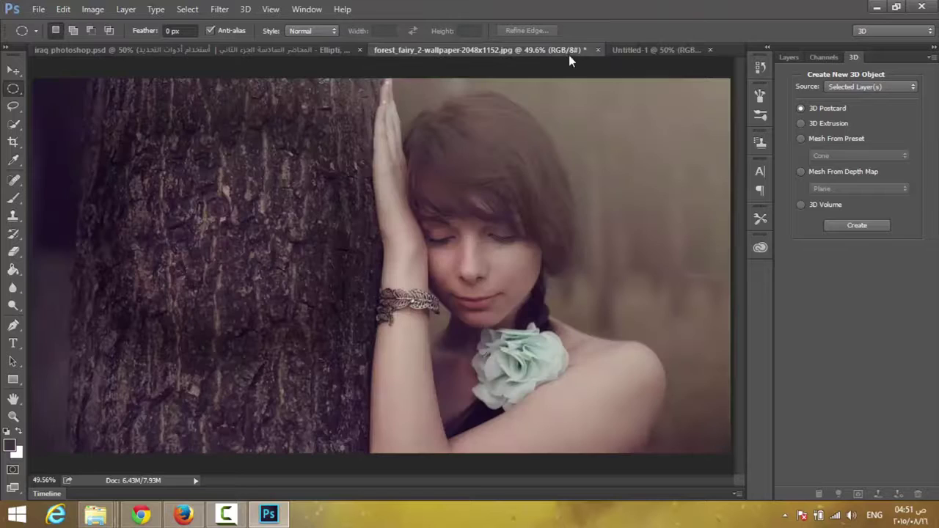
left_click(709, 49)
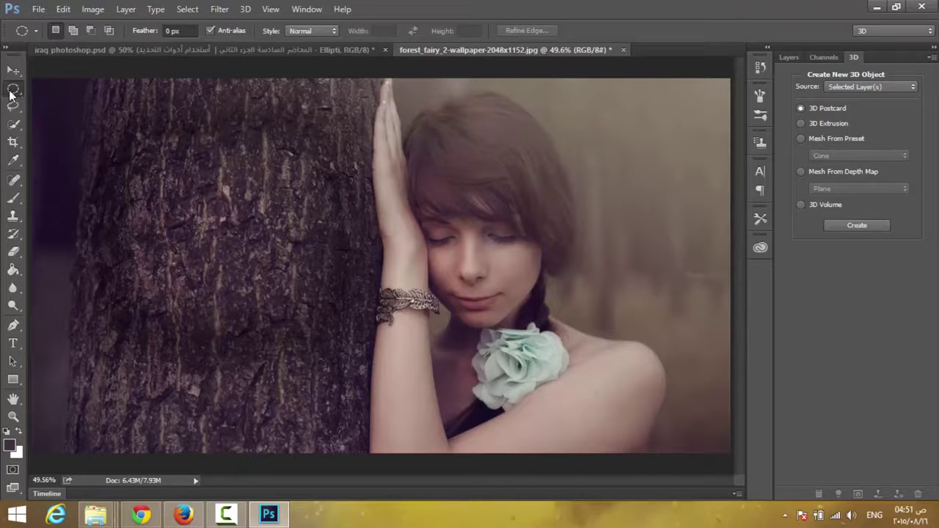
- With the Elliptical Marquee, draw an oval selection around the girl's face
right_click(13, 91)
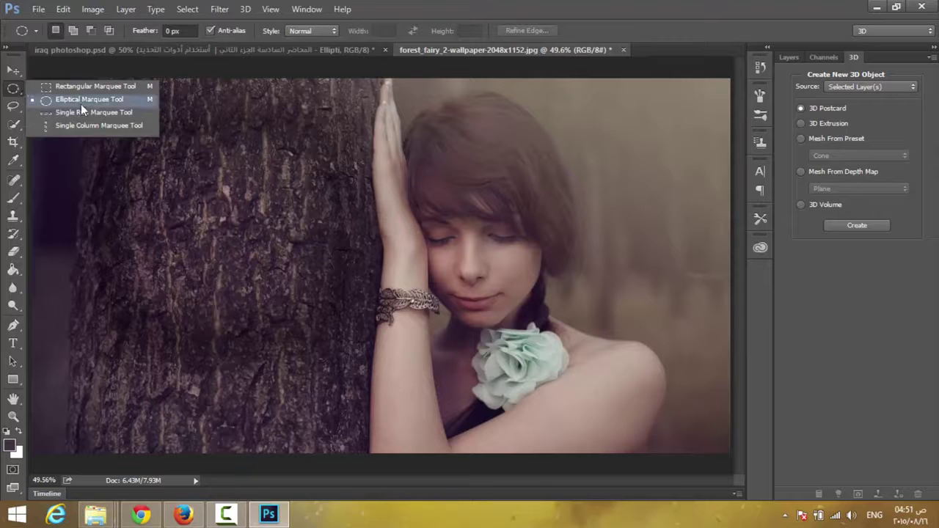
left_click(87, 104)
right_click(15, 89)
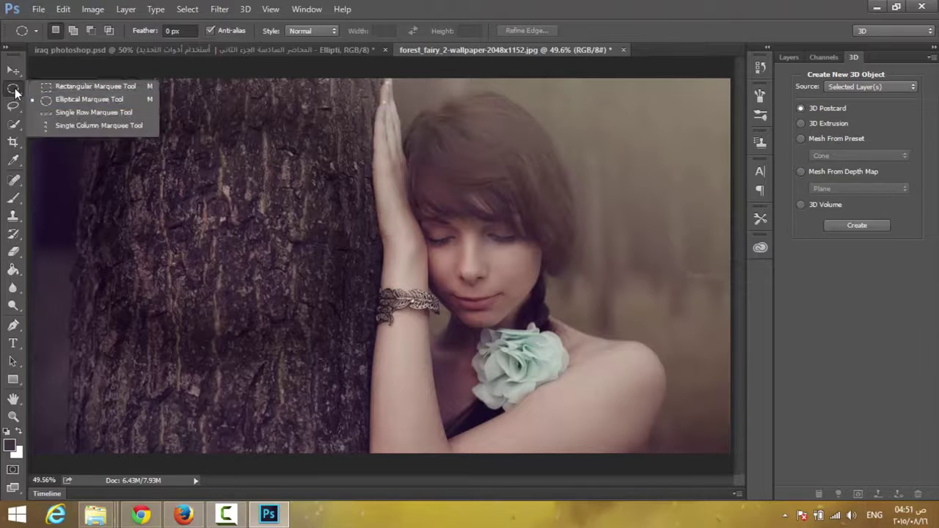
left_click(92, 87)
right_click(14, 89)
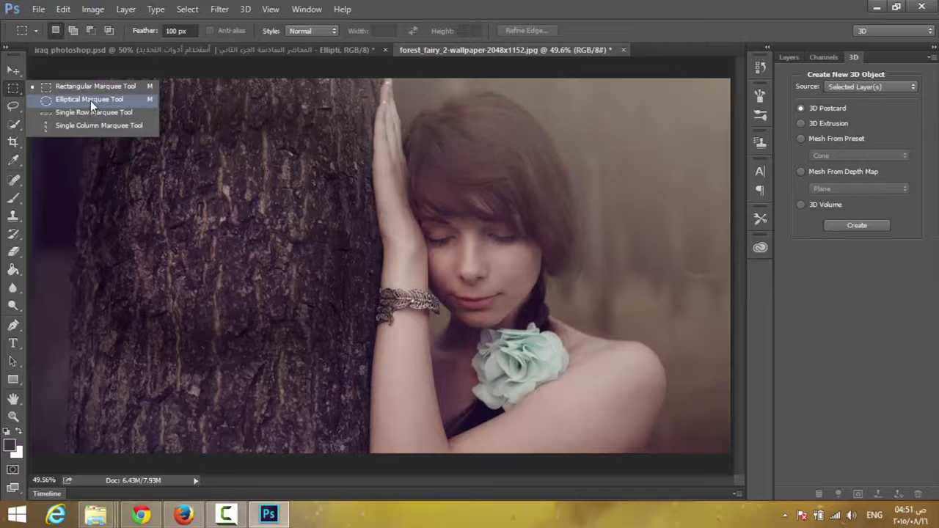
left_click(92, 100)
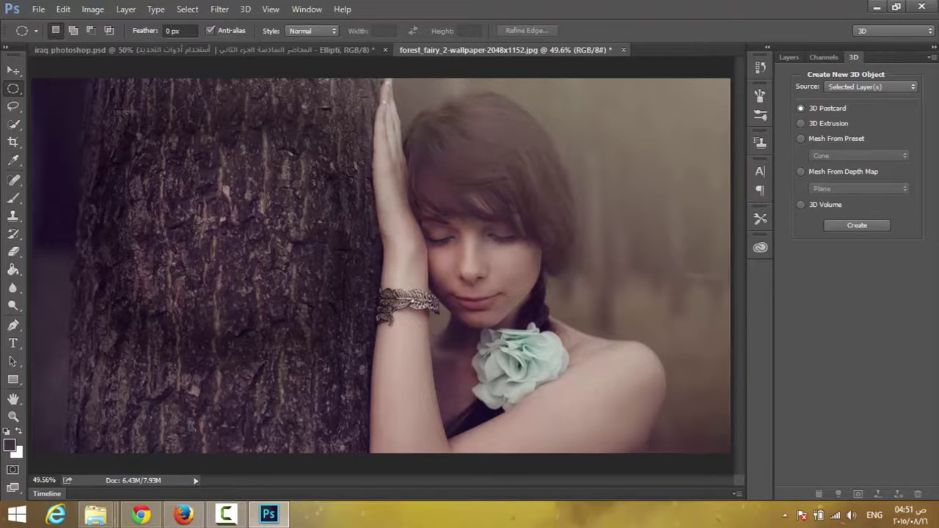
left_click_drag(616, 141, 408, 361)
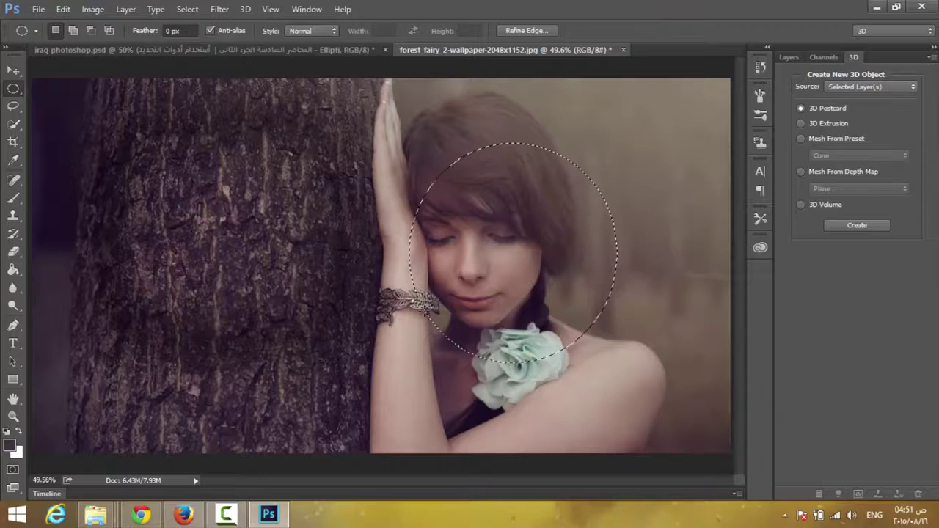
- Feather the oval selection by 100 pixels and copy it onto a new Layer 1
right_click(510, 229)
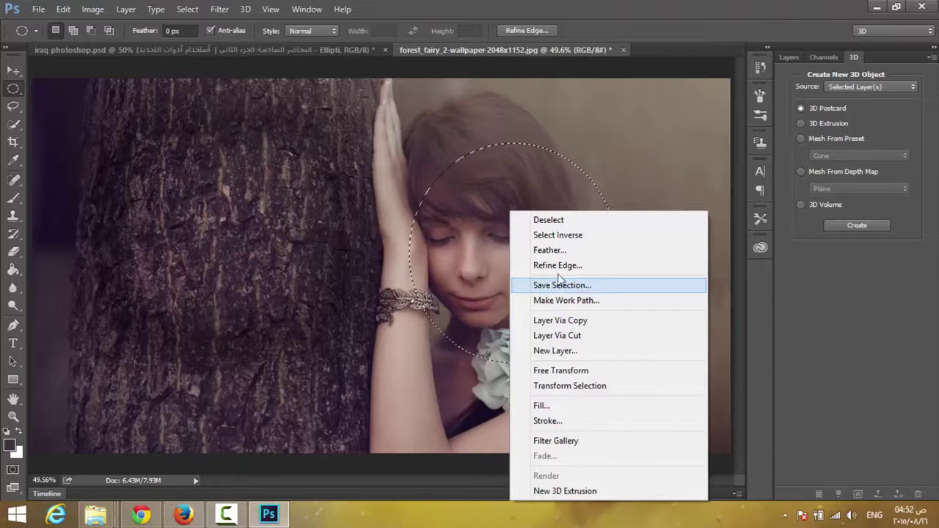
left_click(550, 250)
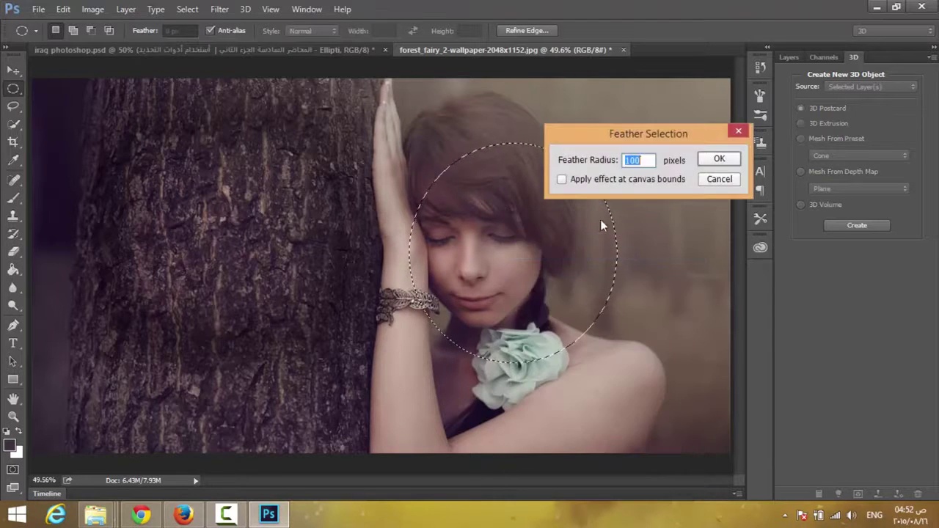
left_click(730, 161)
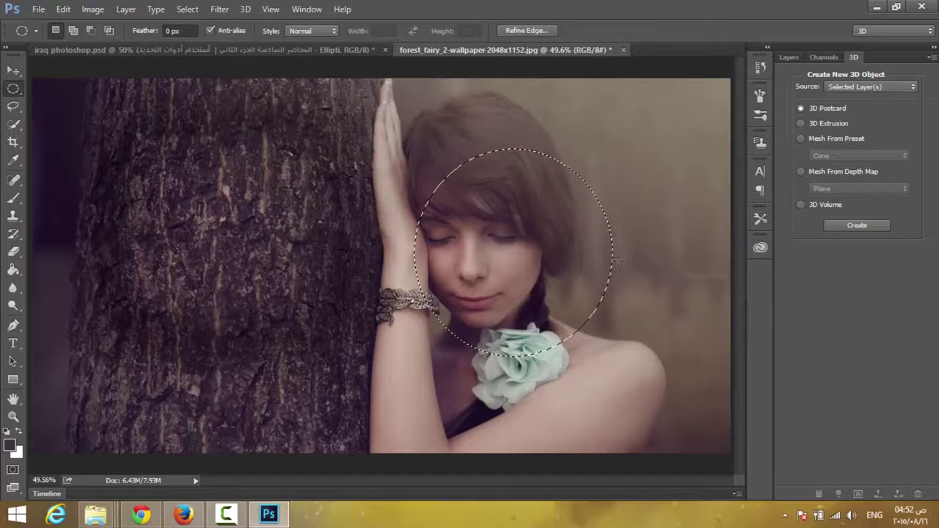
key("ctrl+j")
- Preview the soft cut-out with the Background hidden, restore it, then delete Layer 1
left_click(791, 58)
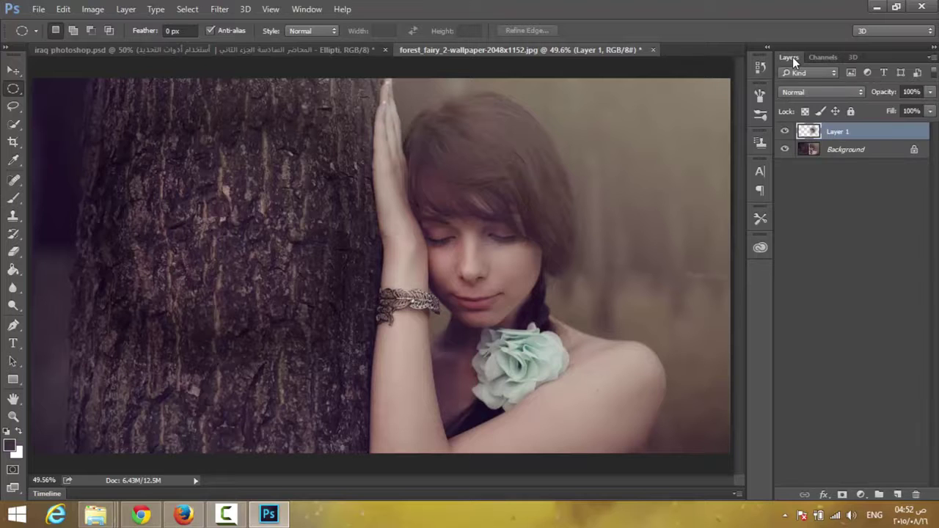
left_click(785, 150)
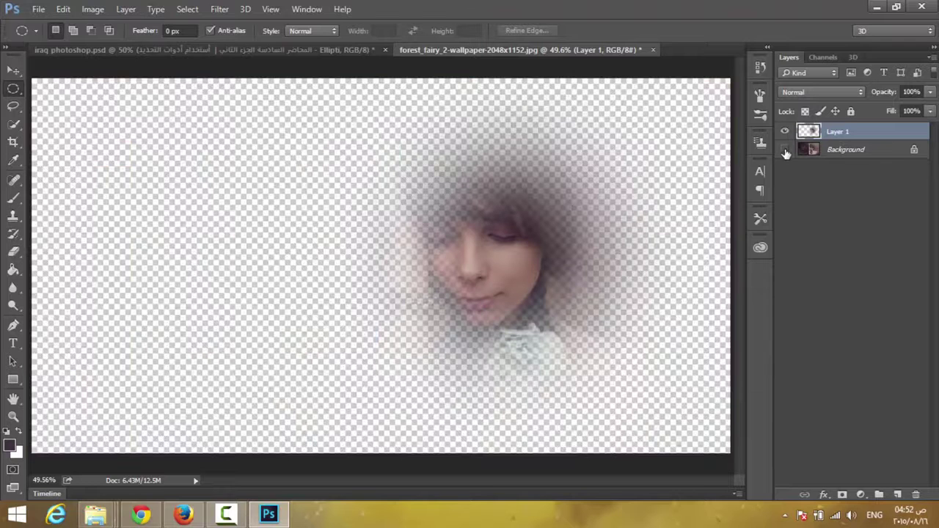
left_click(785, 149)
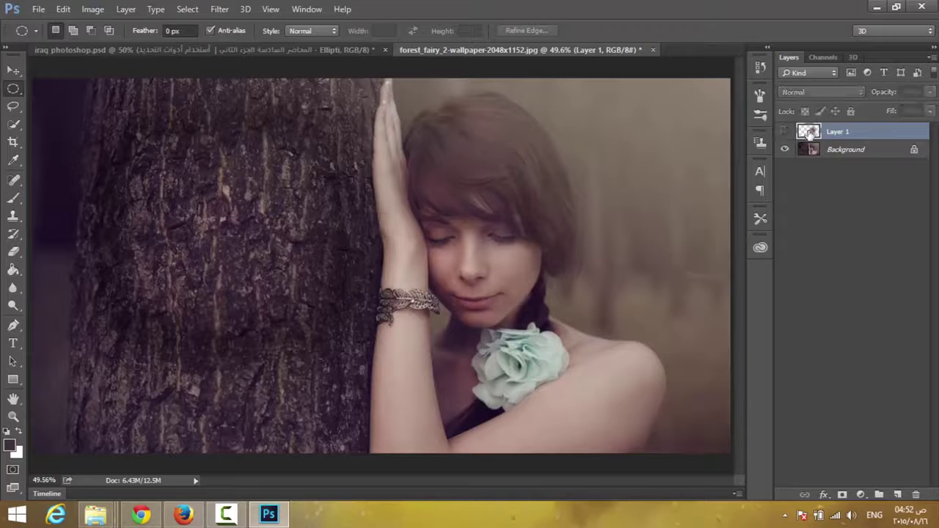
key("ctrl+e")
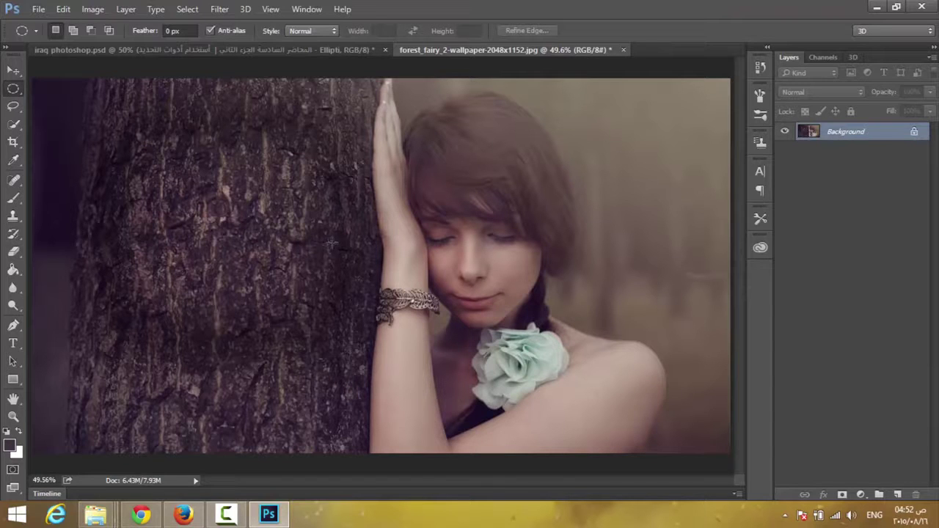
mouse_move(129, 135)
left_mouse_down()
mouse_move(377, 270)
mouse_move(556, 336)
left_mouse_up()
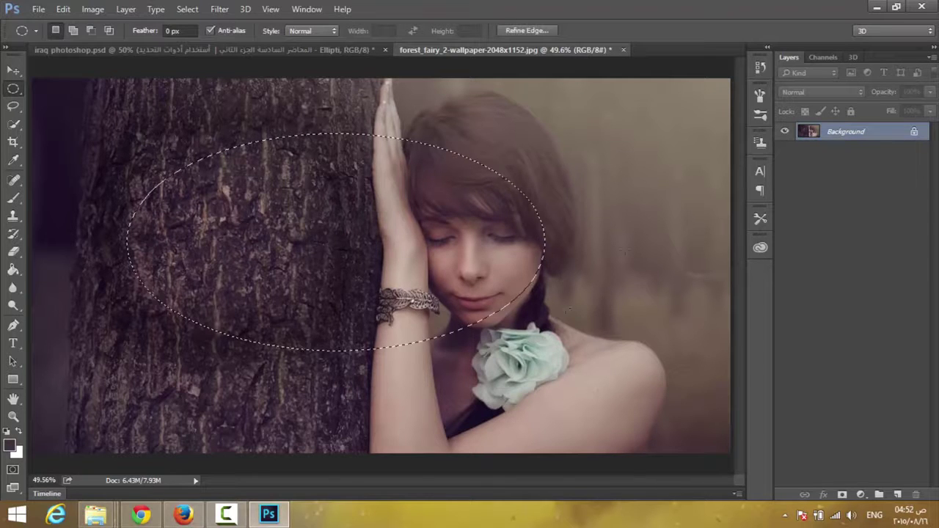
left_click(606, 165)
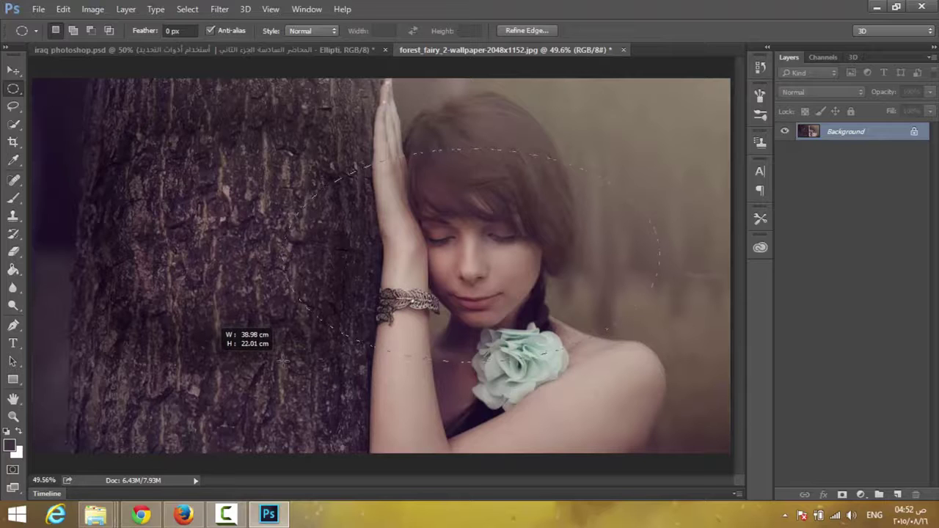
left_click_drag(220, 192, 413, 360)
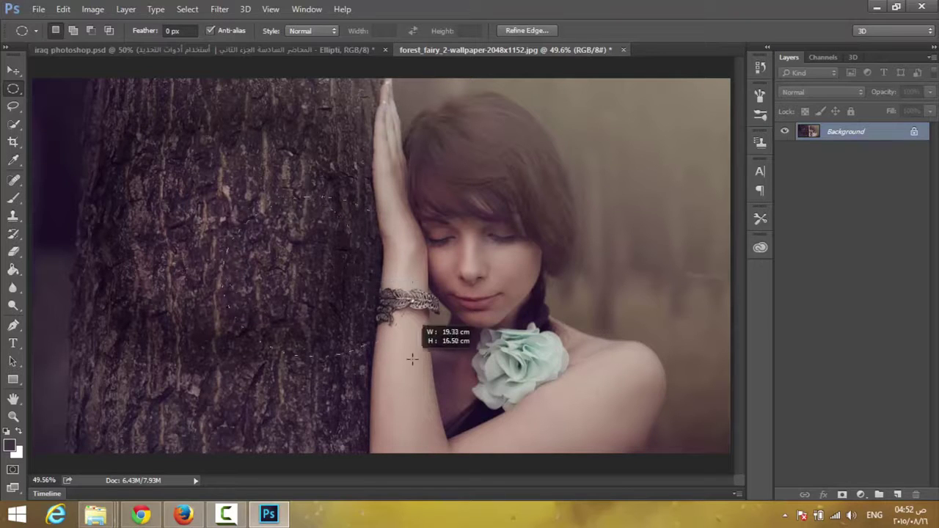
left_click(340, 225)
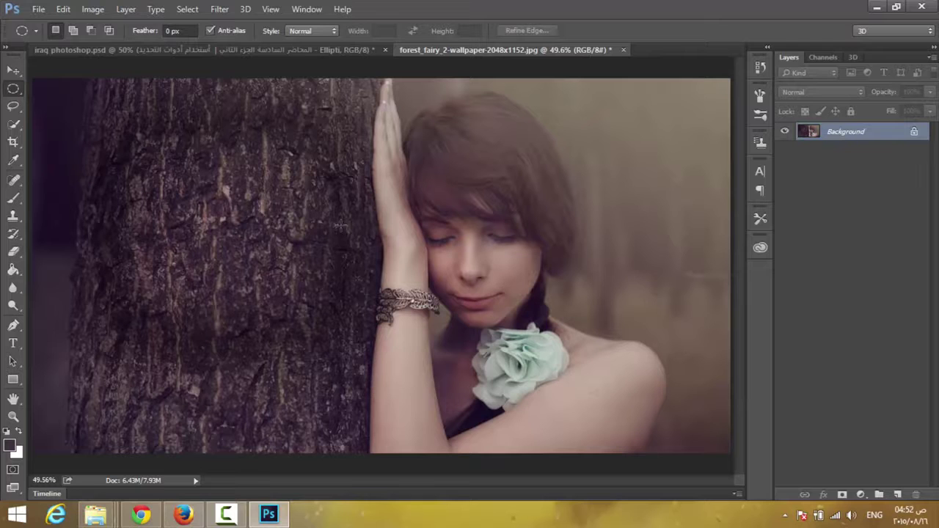
mouse_move(224, 147)
left_mouse_down()
mouse_move(678, 417)
mouse_move(667, 416)
left_mouse_up()
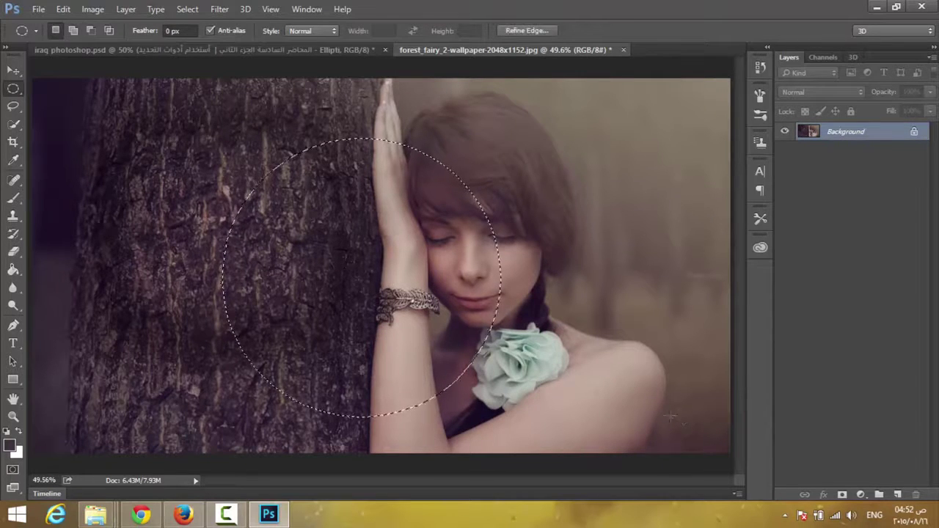
key("ctrl+j")
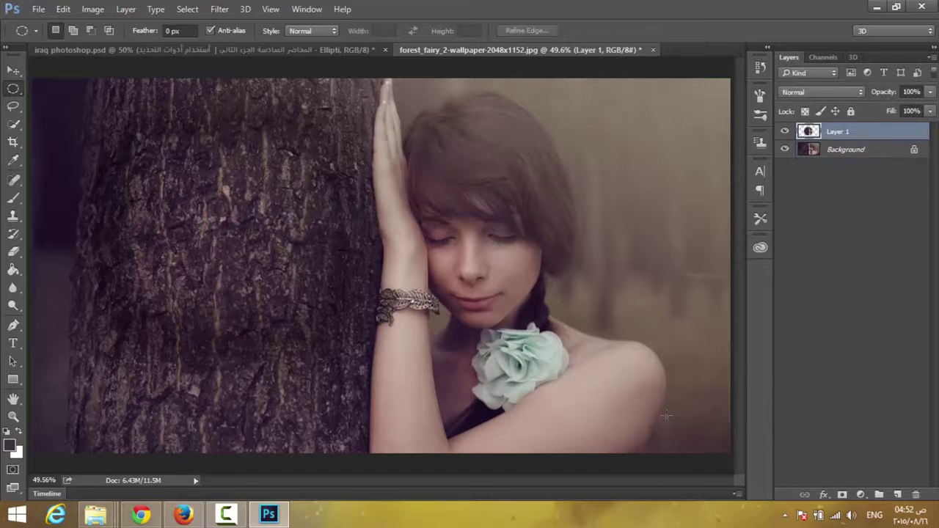
left_click(785, 149)
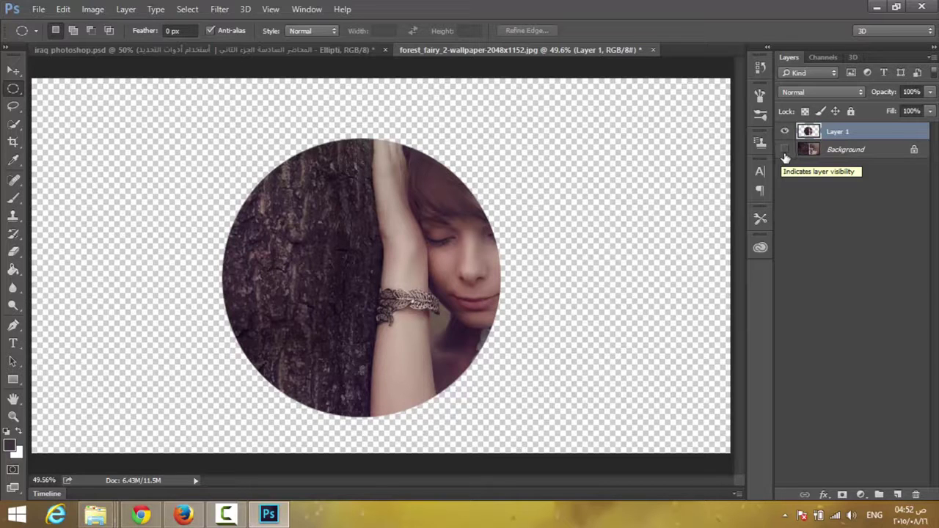
left_click(785, 131)
left_click(785, 149)
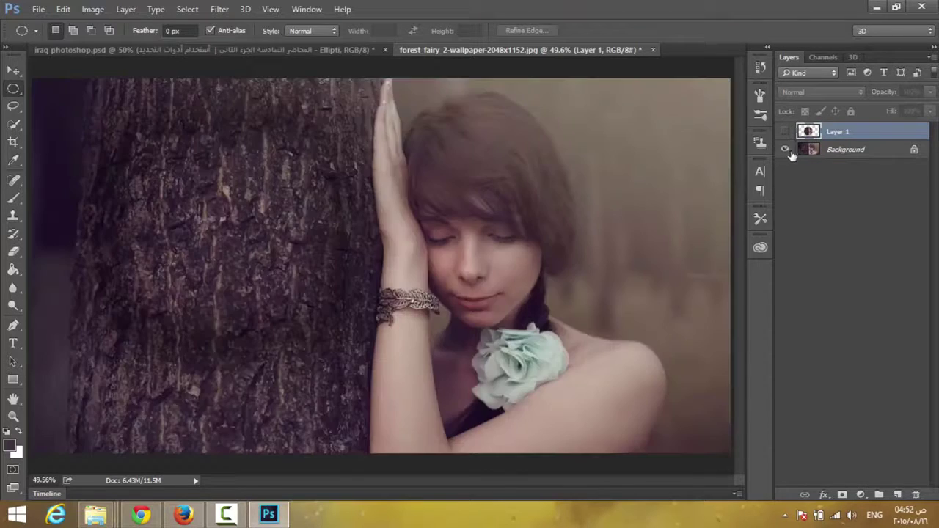
left_click(841, 152)
left_click(837, 132)
key("Delete")
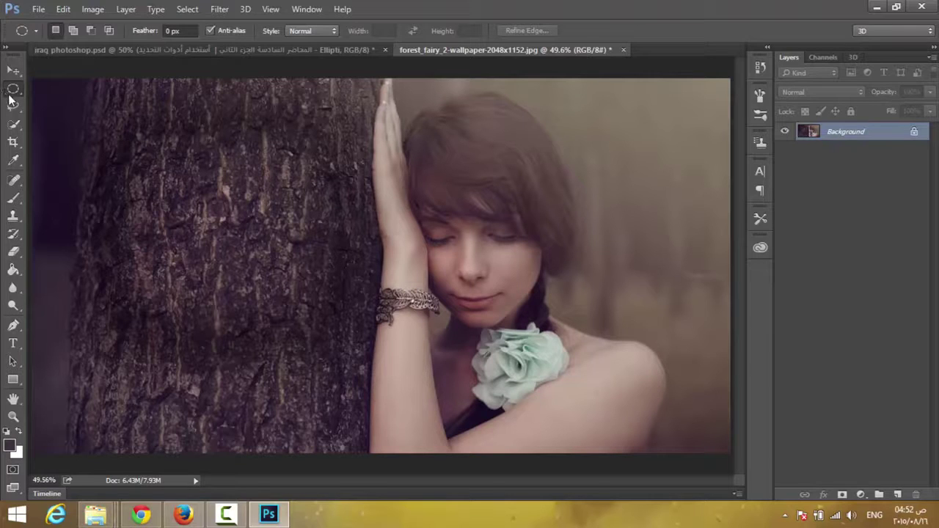
- With the Single Row Marquee, select a one-pixel row and copy it onto Layer 1
right_click(13, 91)
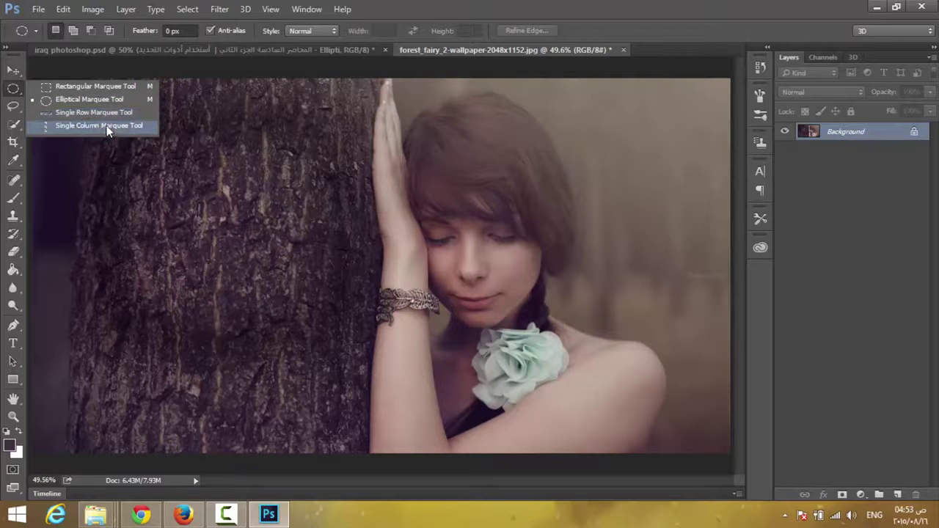
left_click(61, 111)
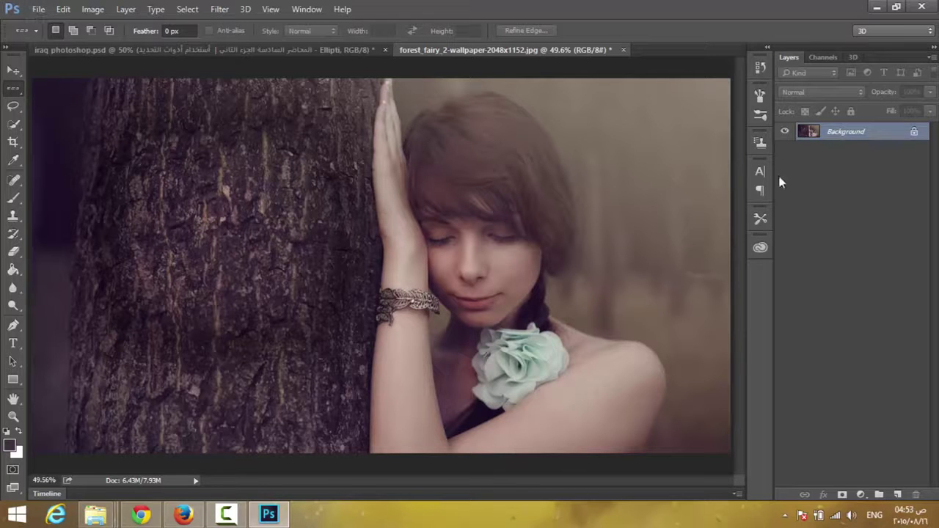
left_click(683, 143)
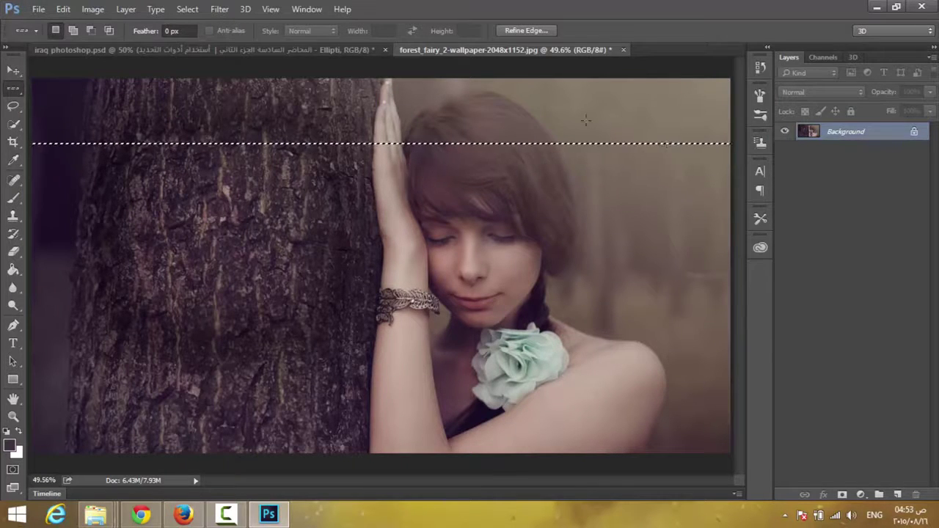
right_click(13, 88)
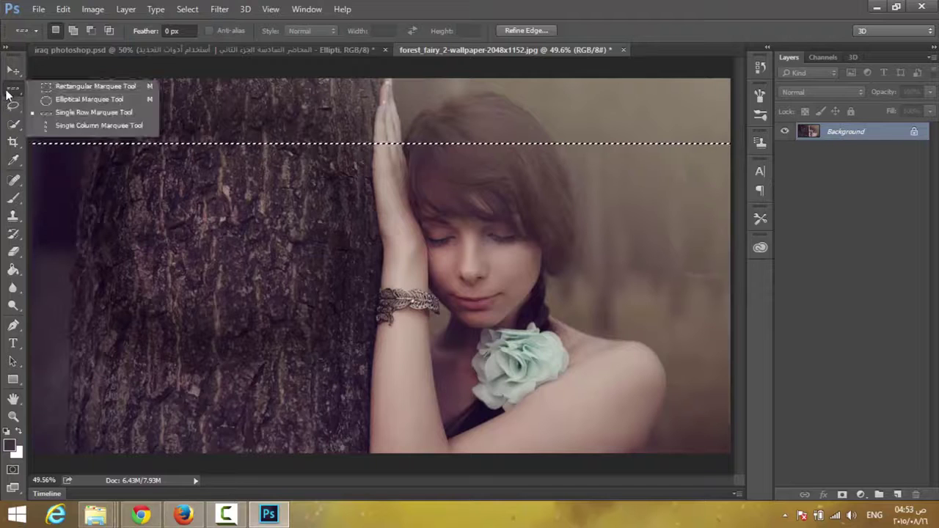
left_click(53, 110)
key("ctrl+d")
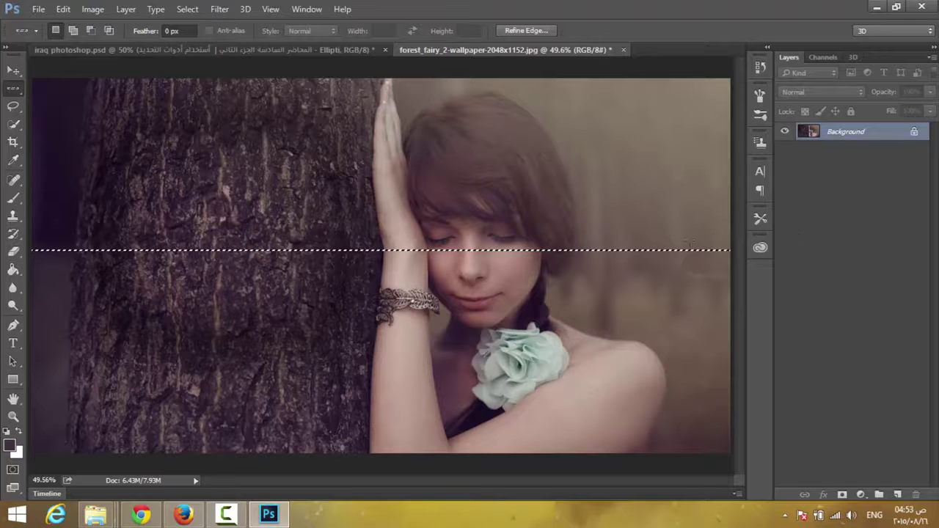
key("ctrl+j")
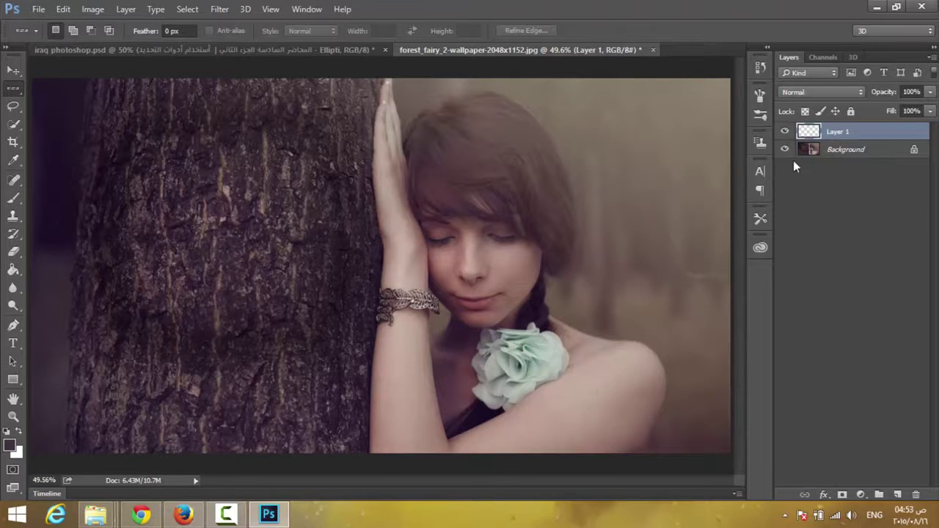
- Inspect the copied row alone zoomed in, fit on screen, then show Background and hide Layer 1
left_click(788, 149)
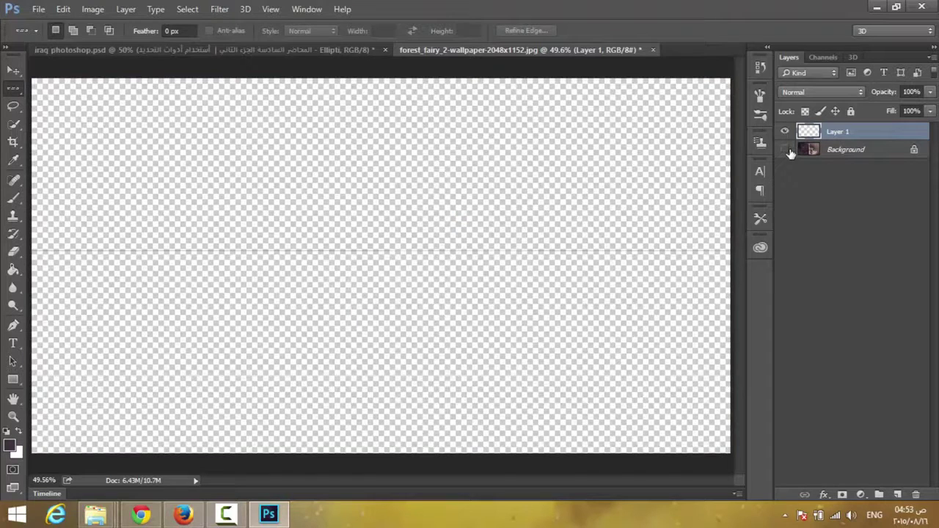
left_click(14, 416)
mouse_move(191, 244)
left_mouse_down()
mouse_move(260, 254)
mouse_move(272, 226)
mouse_move(393, 334)
left_mouse_up()
right_click(409, 350)
left_click(459, 359)
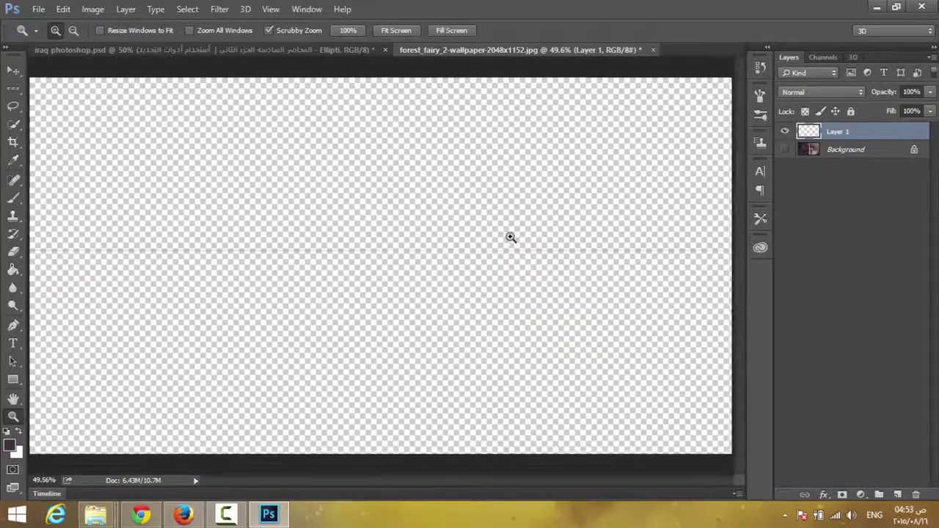
left_click_drag(511, 237, 509, 237)
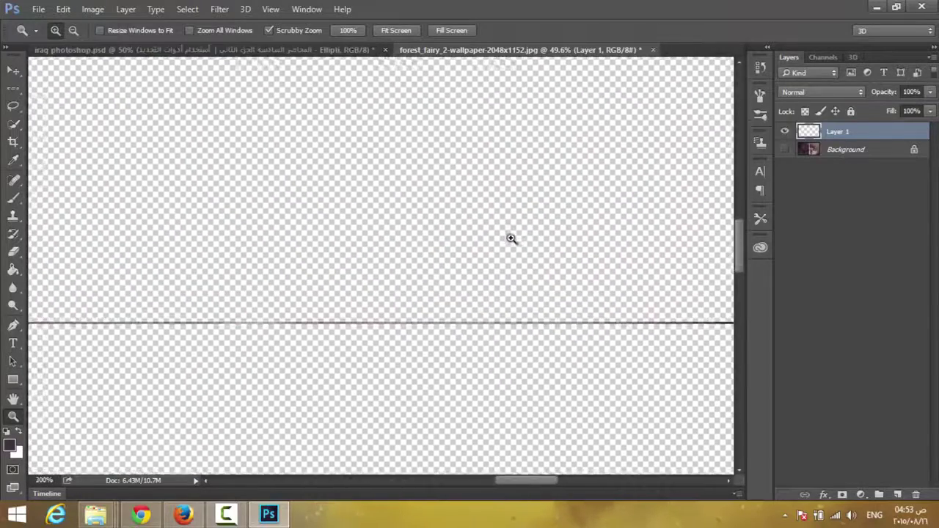
right_click(525, 274)
key("ctrl+0")
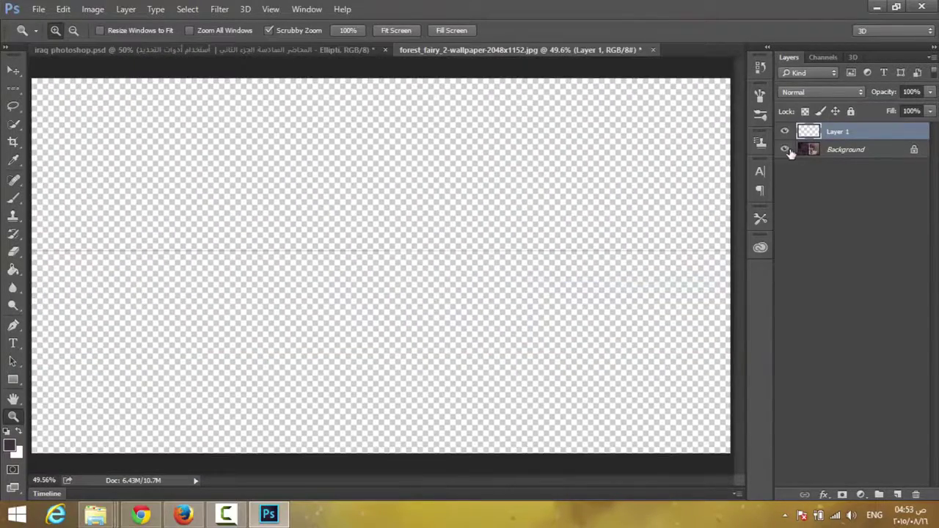
left_click(786, 150)
left_click(784, 132)
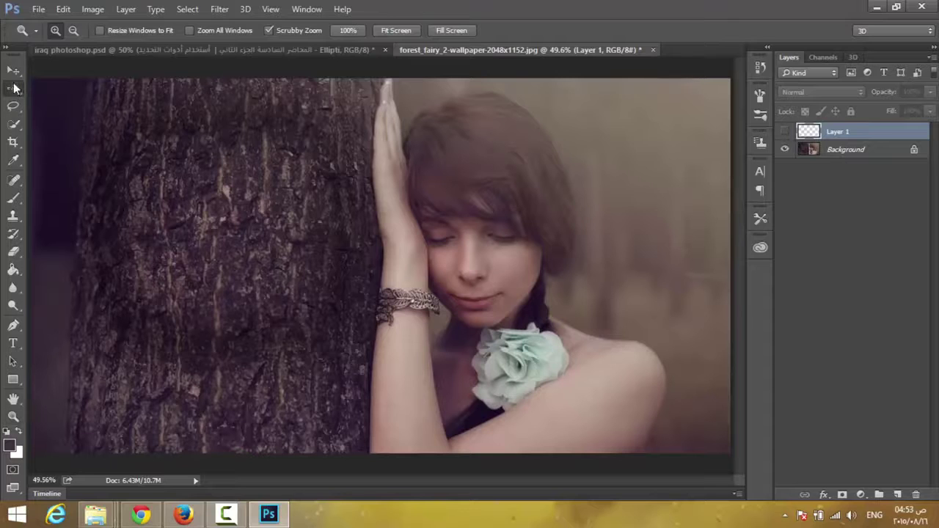
left_click(14, 88)
left_click(179, 113)
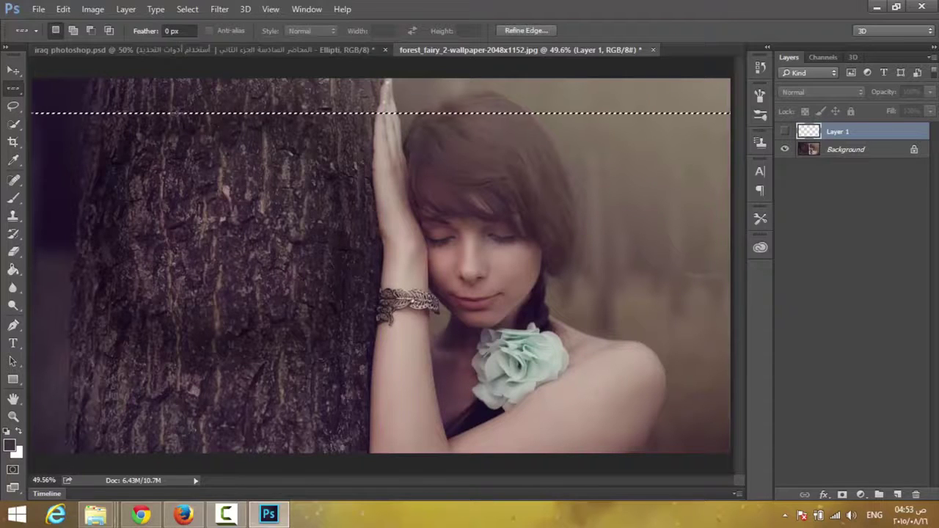
left_click(94, 199, "shift")
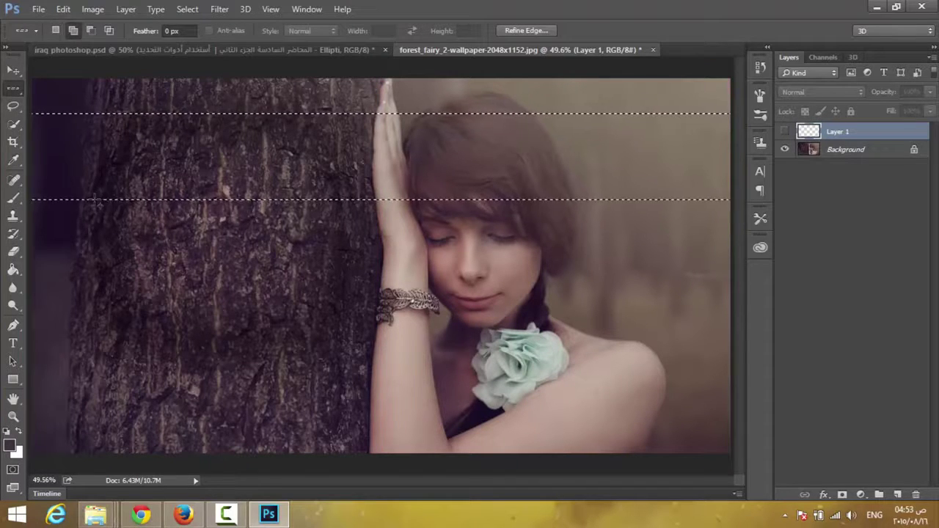
left_click(83, 270, "shift")
left_click(77, 346, "shift")
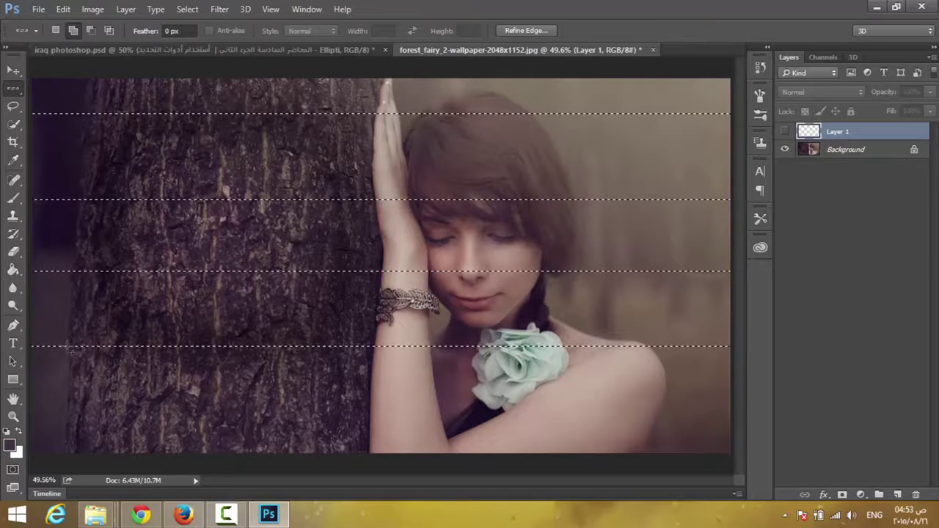
left_click(72, 400, "shift")
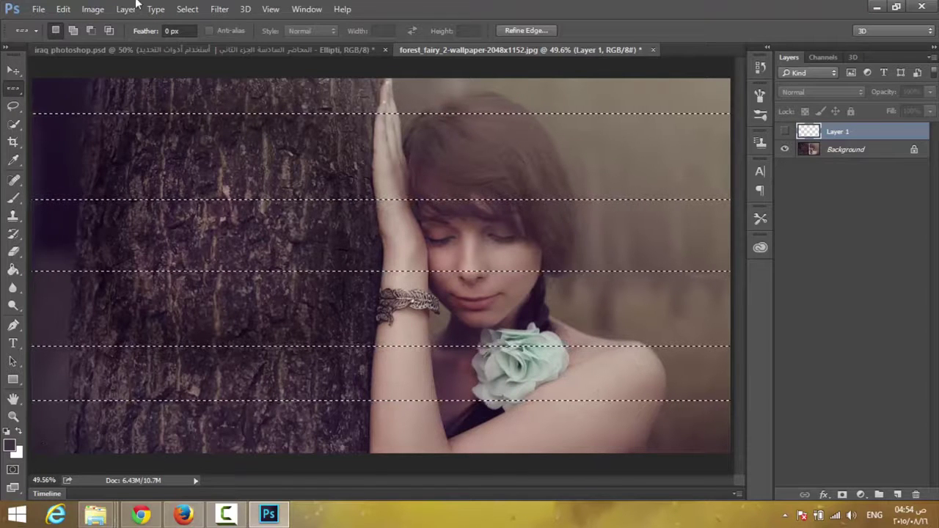
right_click(313, 130)
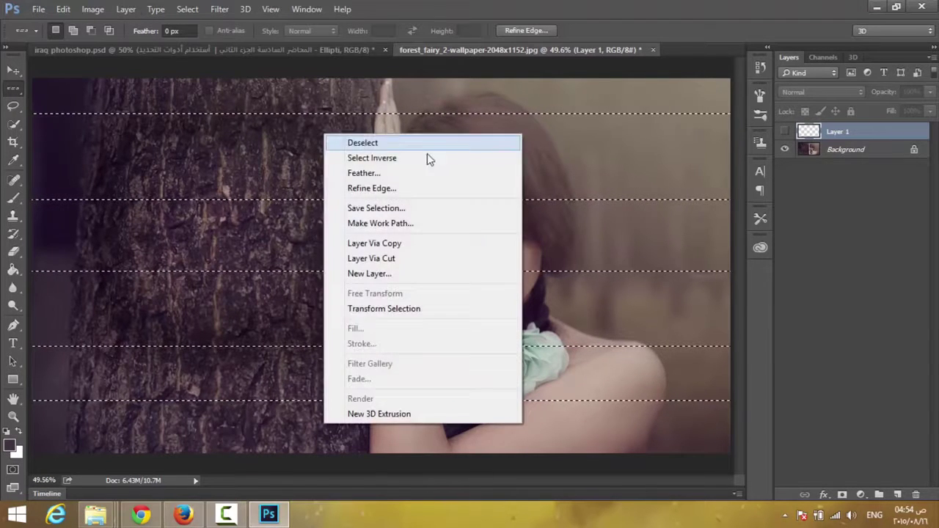
left_click(392, 172)
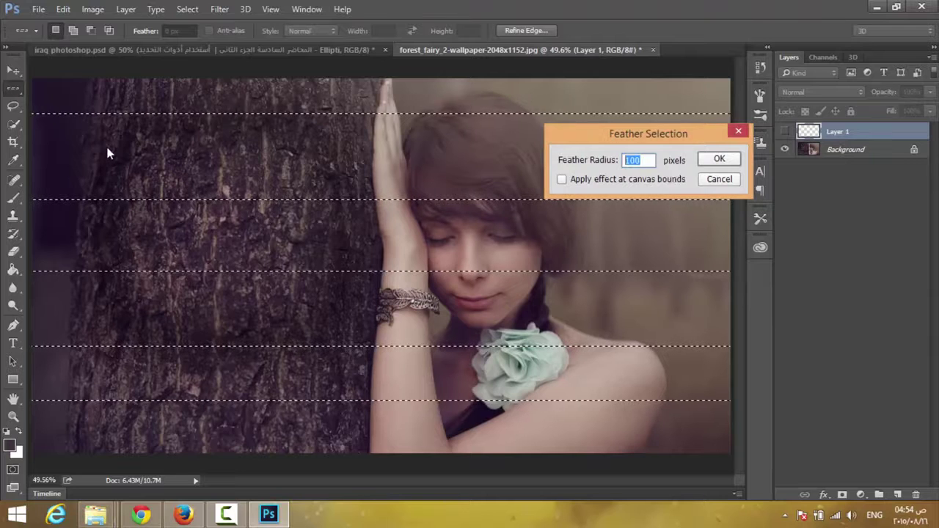
type("50")
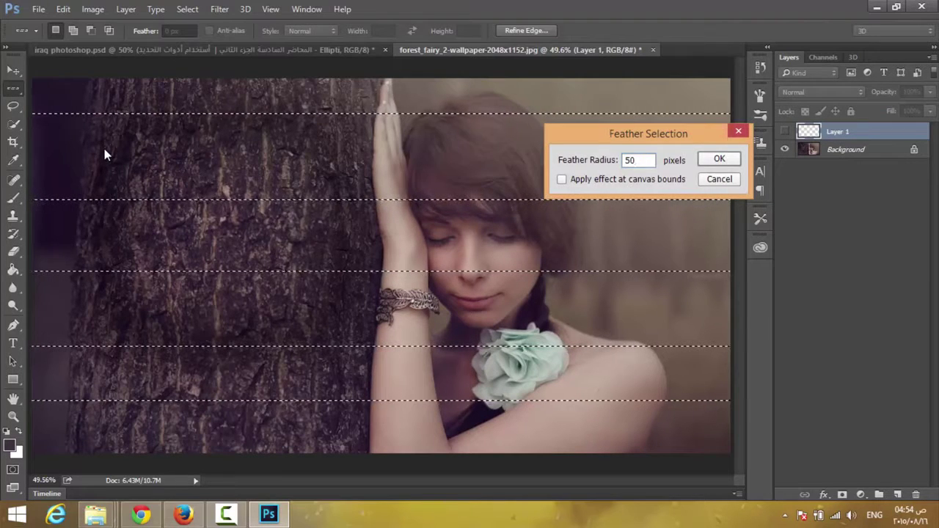
key("Return")
left_click(449, 194)
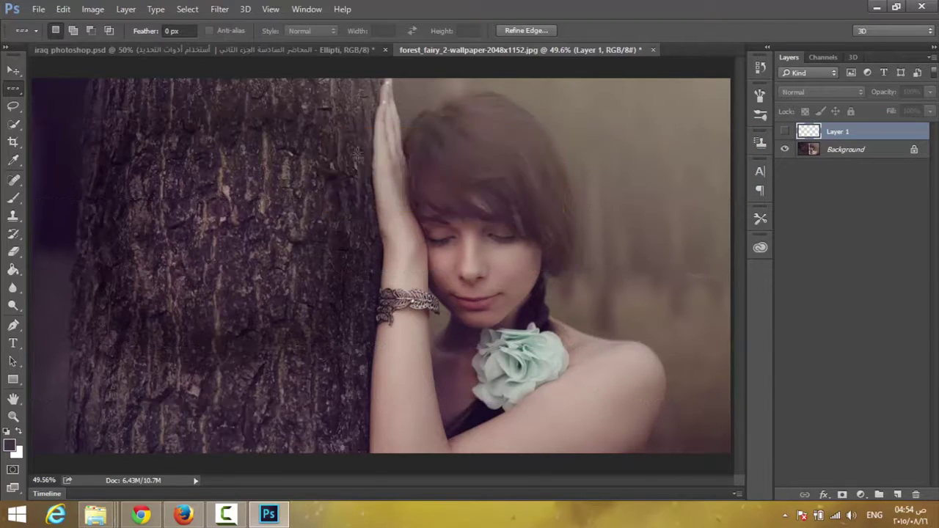
right_click(354, 158)
left_click(150, 122)
left_click(134, 125)
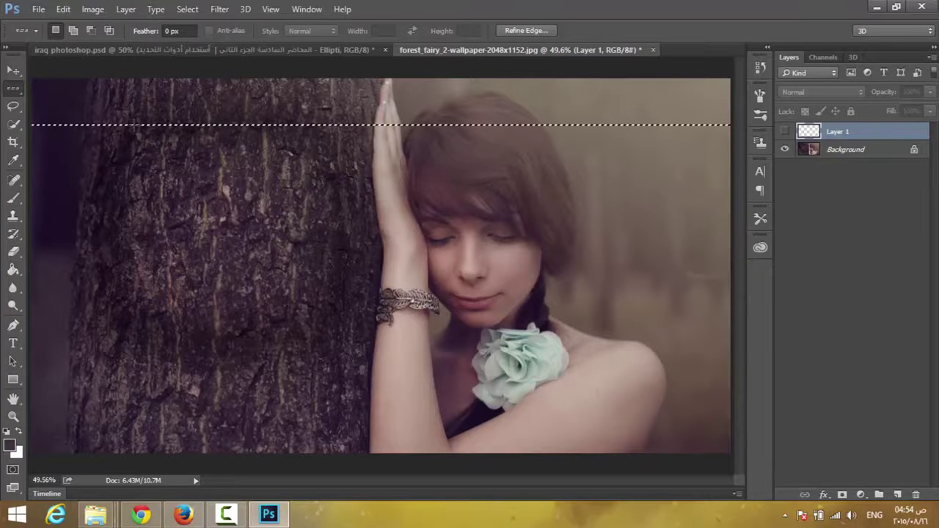
left_click(145, 189)
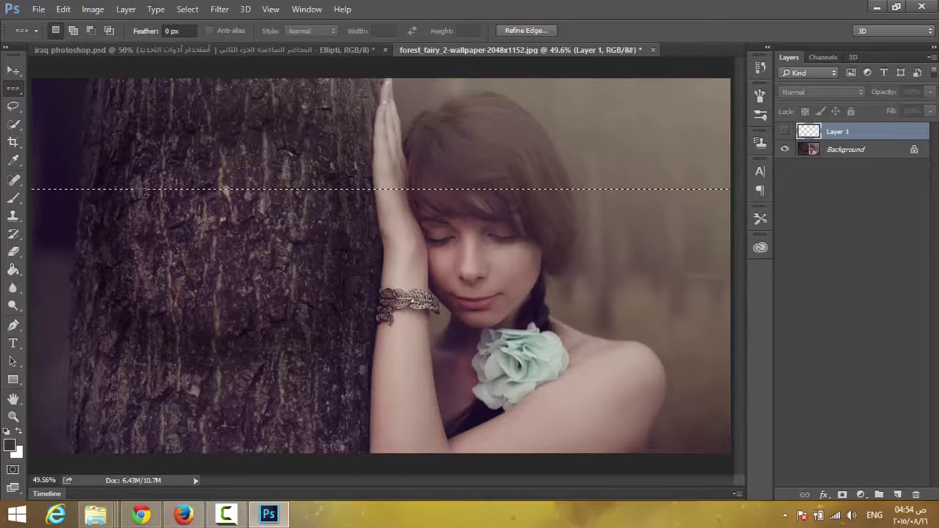
left_click(111, 283, "shift")
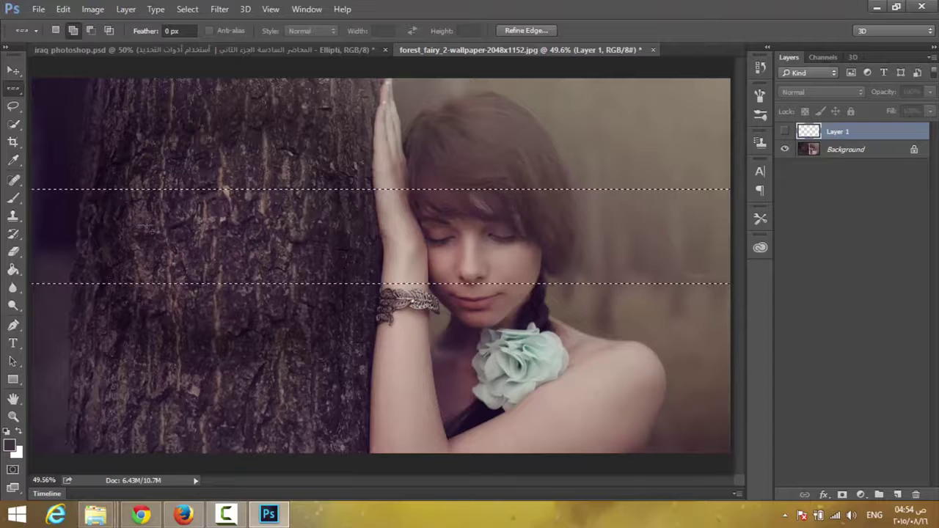
left_click(182, 122)
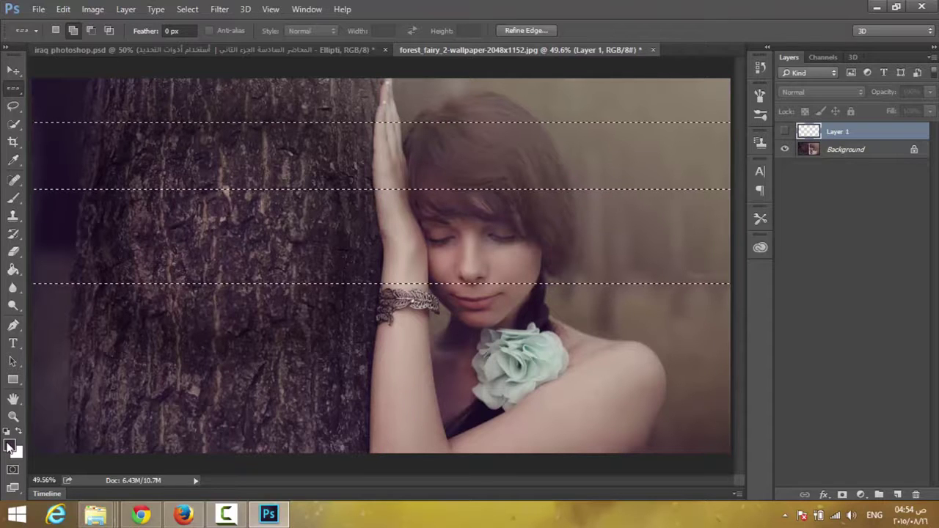
left_click(99, 394)
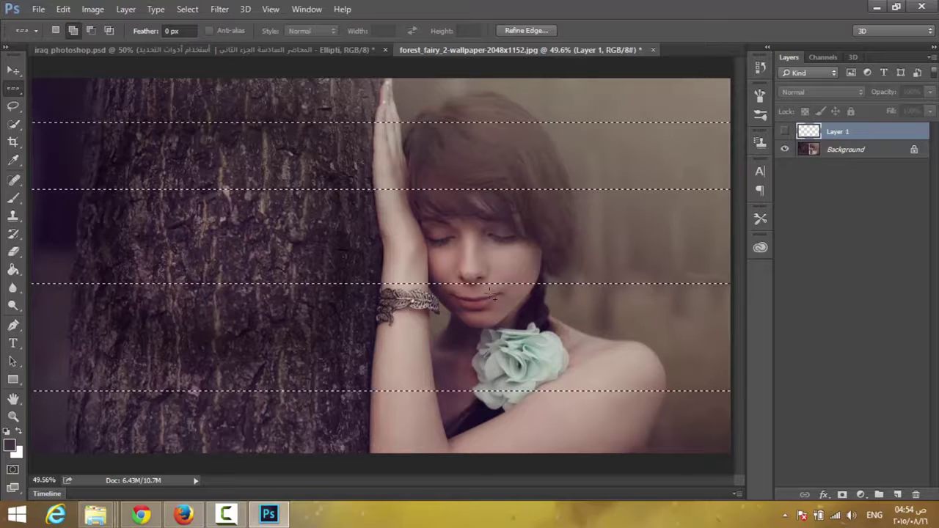
left_click(831, 154)
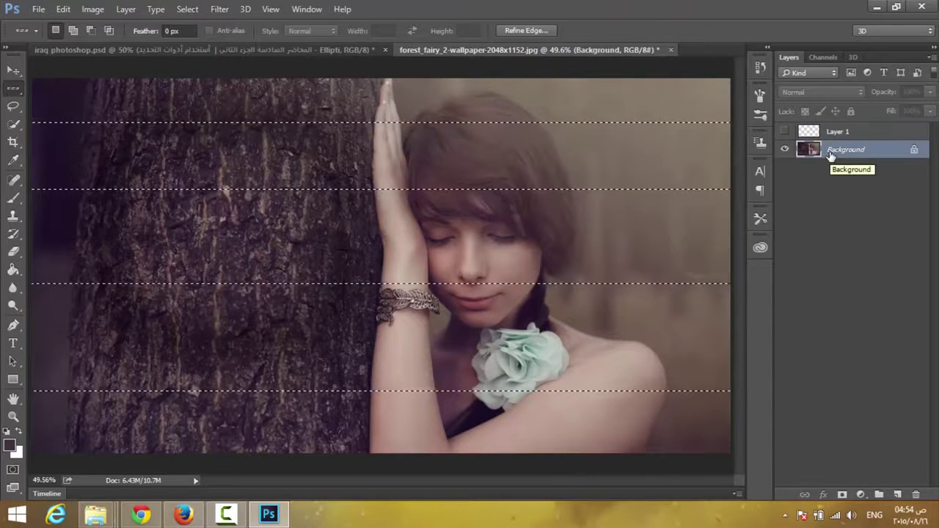
right_click(362, 191)
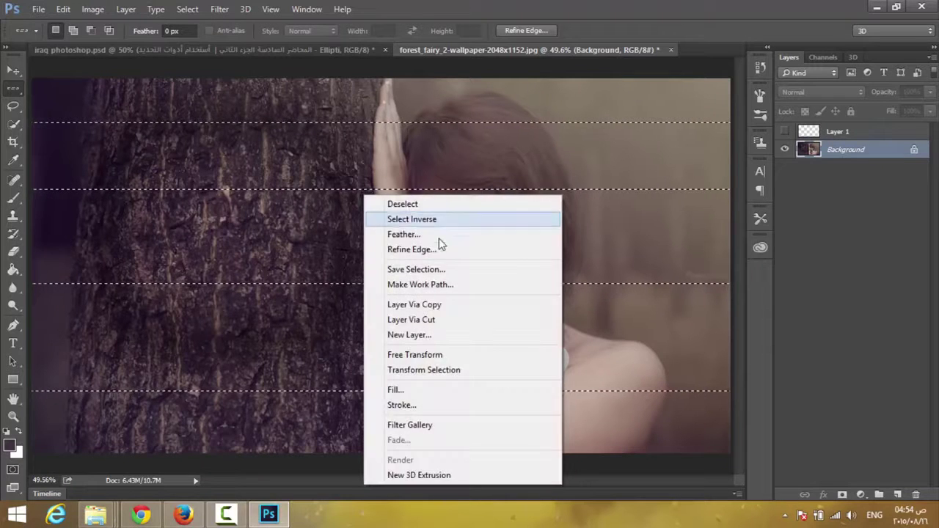
left_click(439, 234)
type("50")
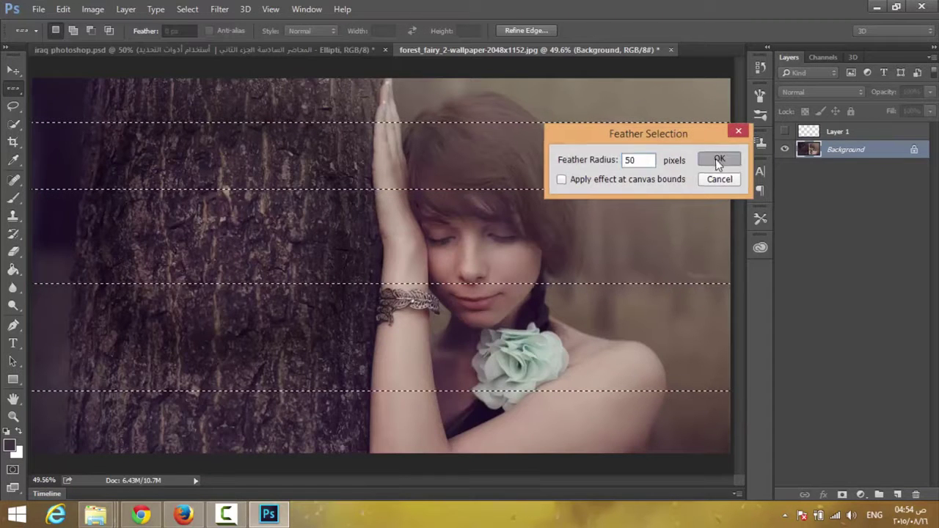
left_click(715, 159)
left_click(451, 193)
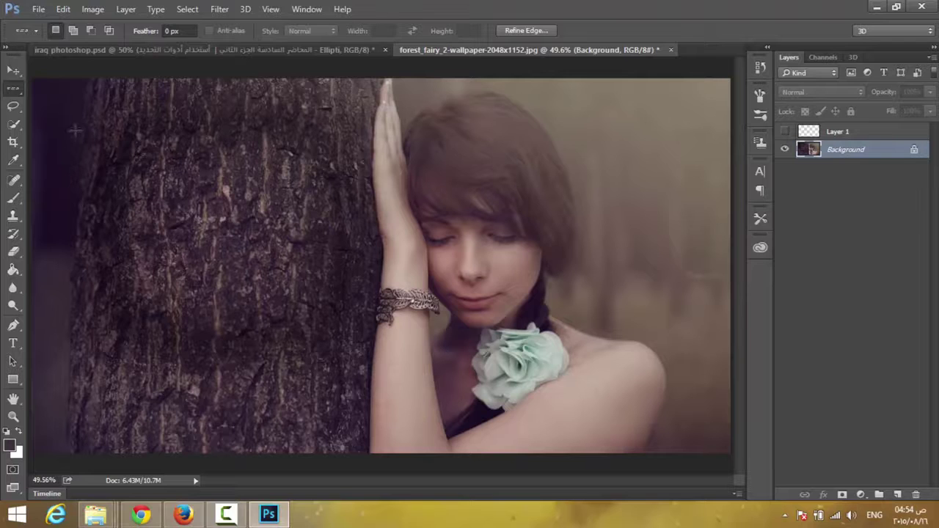
- Select five one-pixel rows spread from the top to the bottom of the photo
left_click(77, 189, "shift")
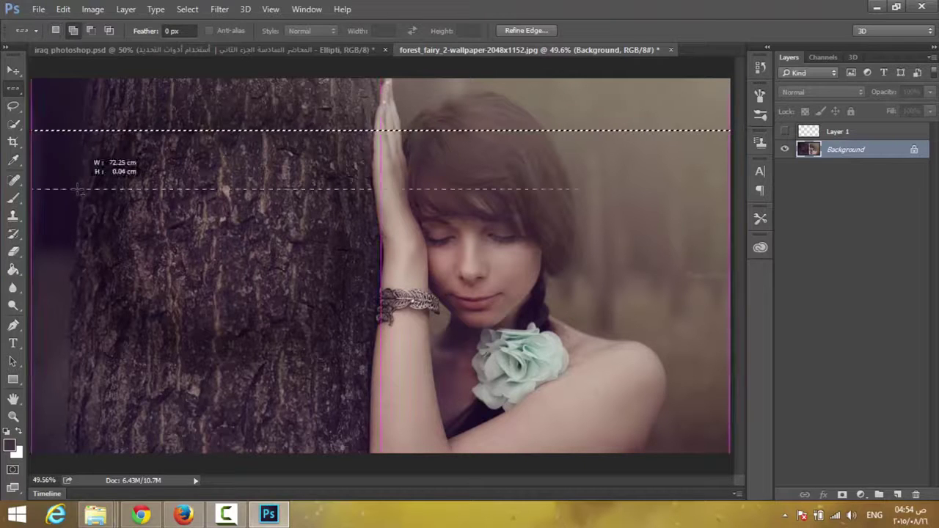
left_click(79, 265, "shift")
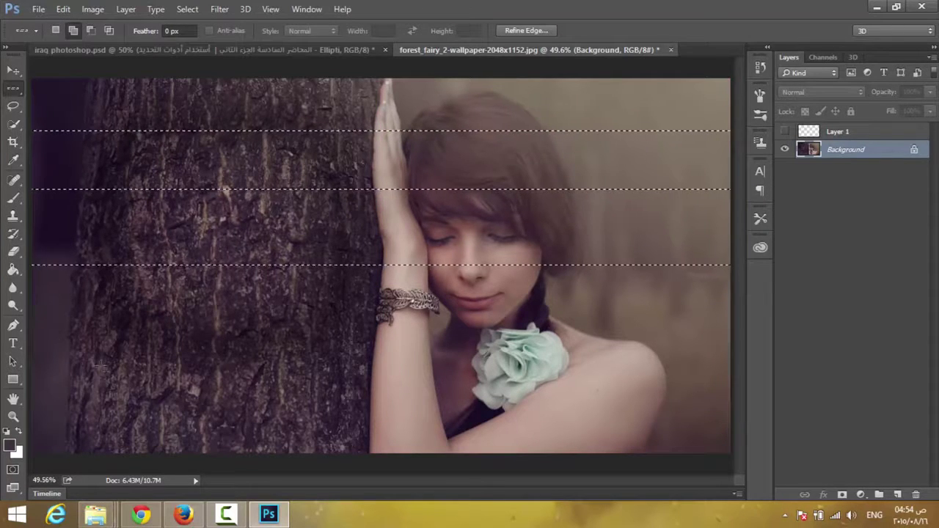
left_click(71, 364, "shift")
left_click(76, 414, "shift")
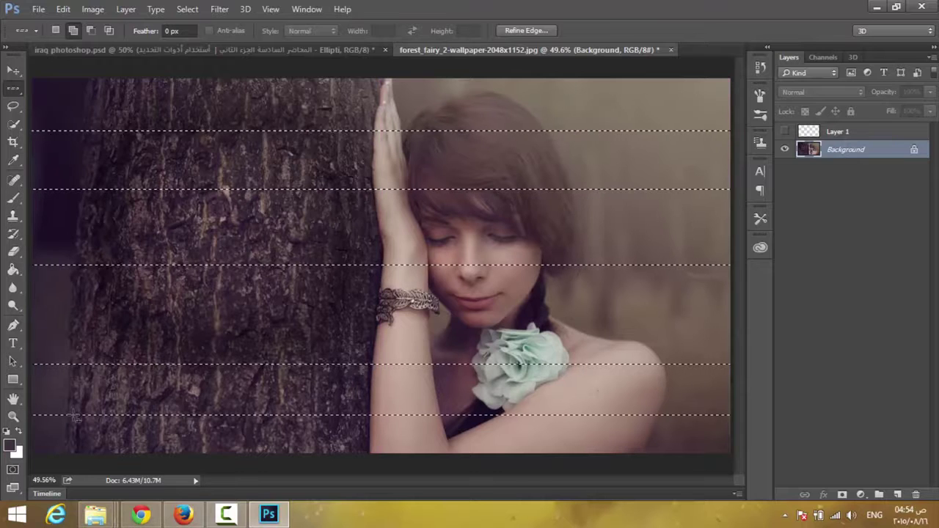
- Feather the row selection by 10 pixels and accept the invisible-edges warning
right_click(413, 211)
left_click(480, 251)
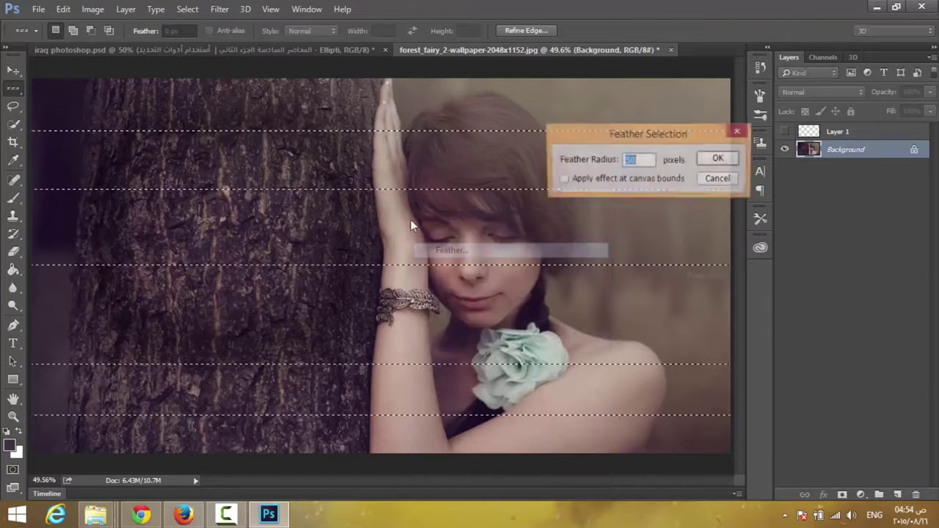
type("50")
left_click_drag(640, 160, 588, 160)
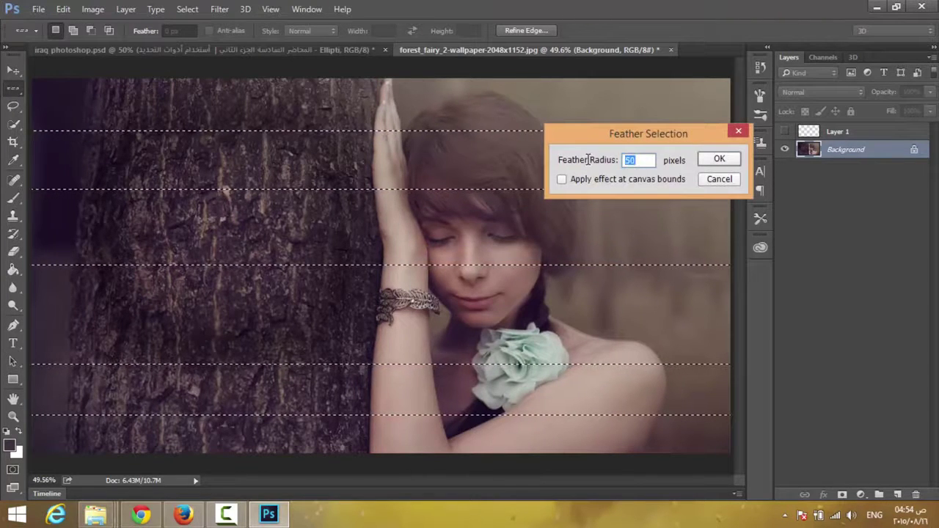
type("10")
key("Return")
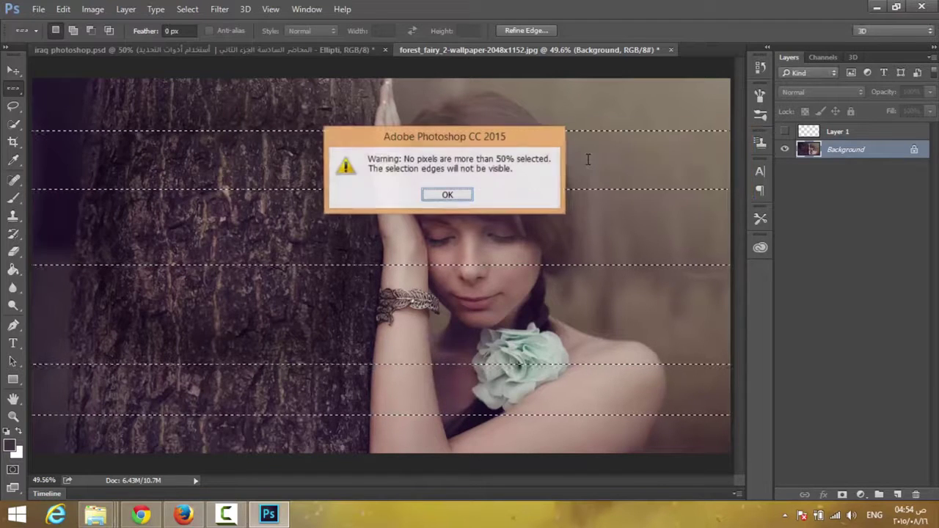
left_click(455, 201)
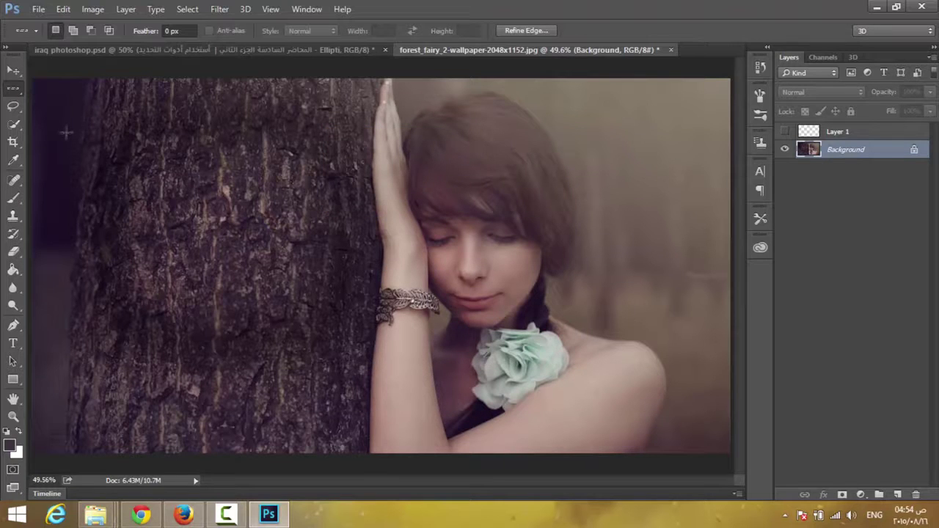
- Add four more one-pixel rows to the selection and copy all five onto Layer 2
left_click(68, 208)
left_click(69, 284)
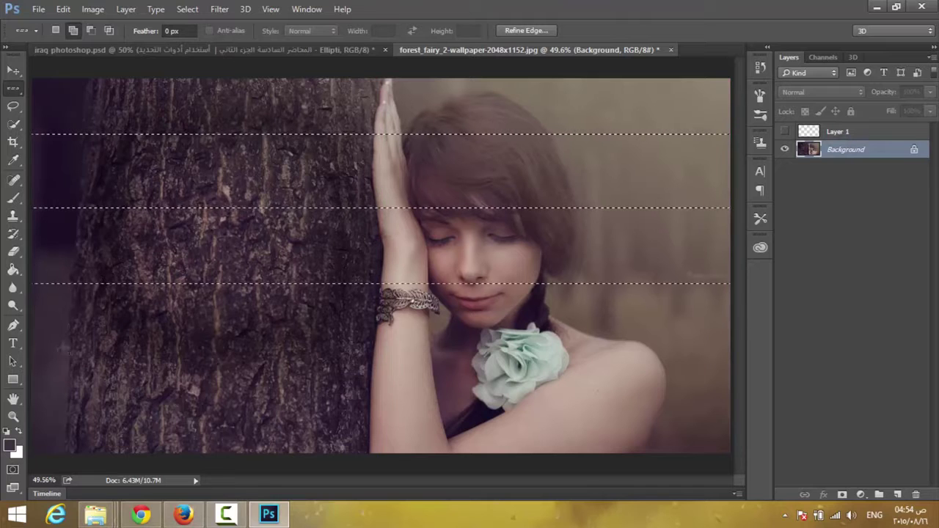
left_click(35, 379)
left_click(57, 415)
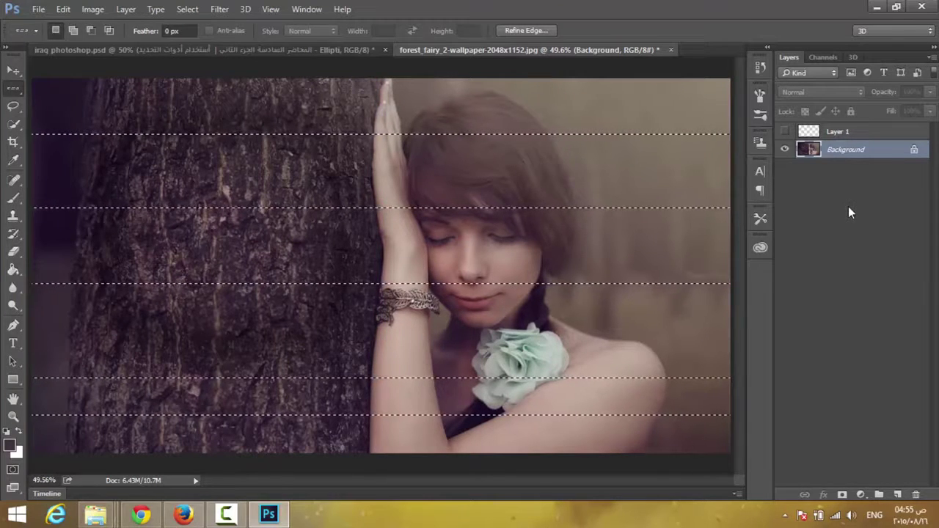
key("ctrl+j")
key("ctrl+d")
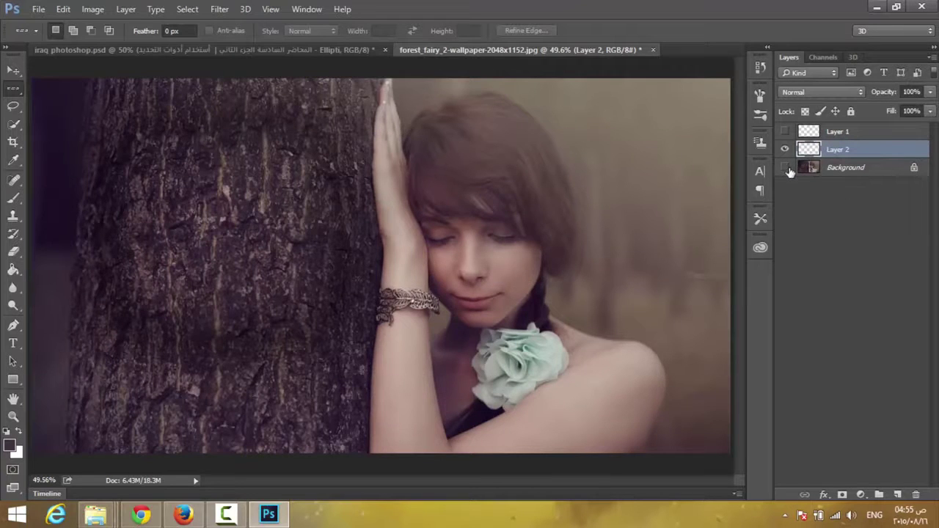
- View the copied rows alone zoomed in, fit on screen, then hide Layer 2 and reselect Background
left_click(785, 167)
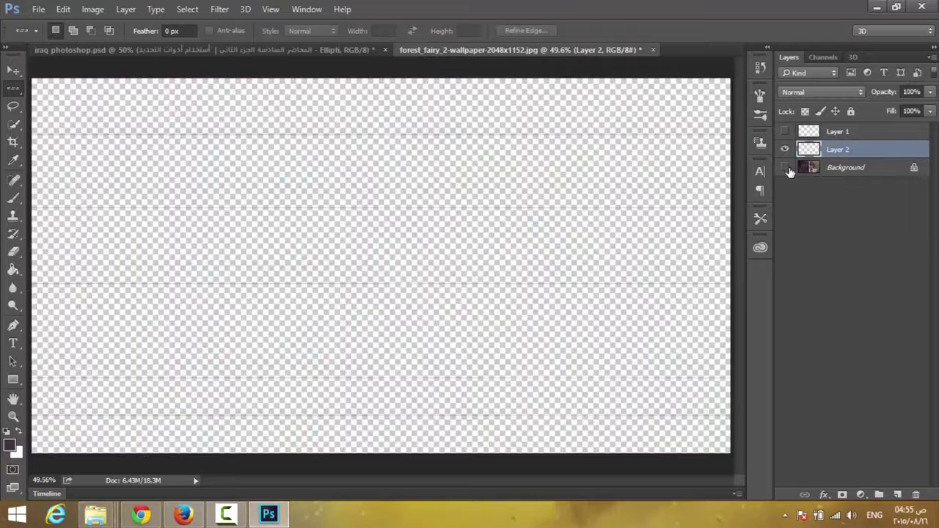
left_click(12, 416)
left_click(247, 394)
left_click(244, 286)
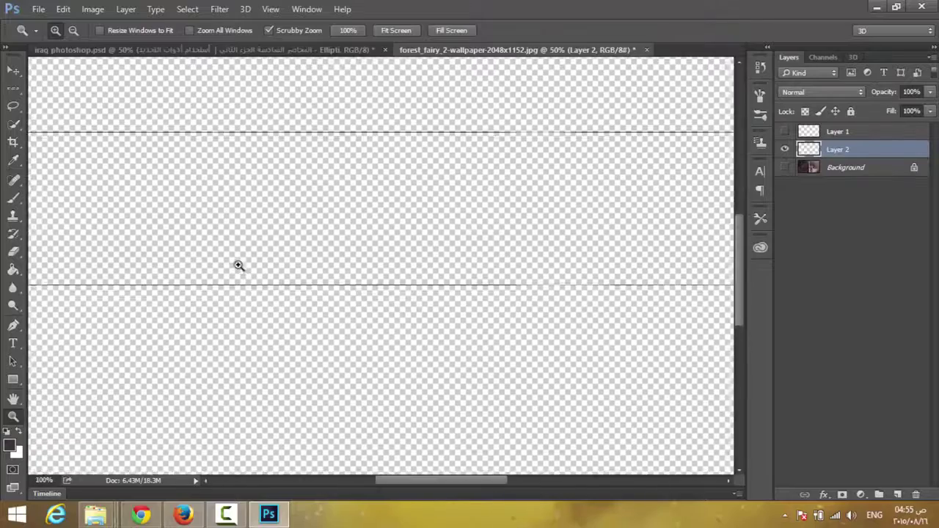
mouse_move(239, 265)
left_mouse_down()
mouse_move(234, 293)
mouse_move(289, 402)
left_mouse_up()
right_click(327, 411)
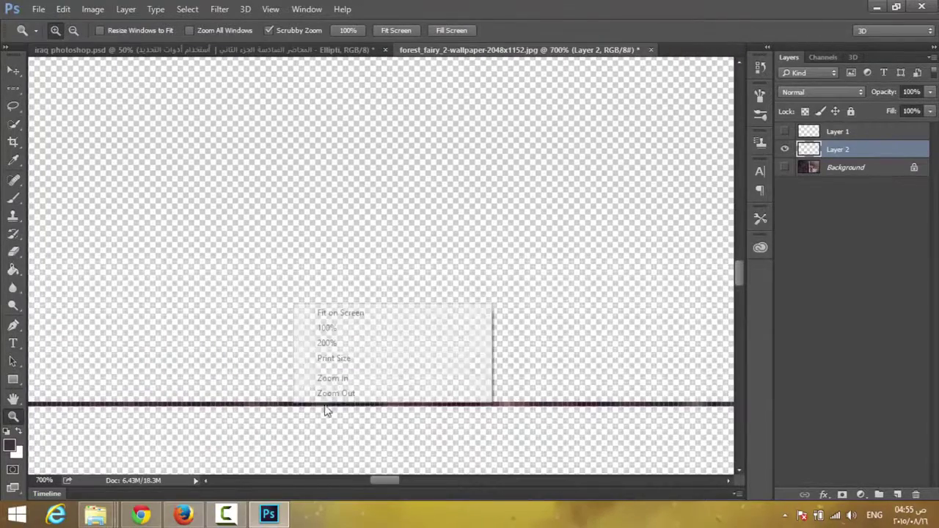
left_click(334, 312)
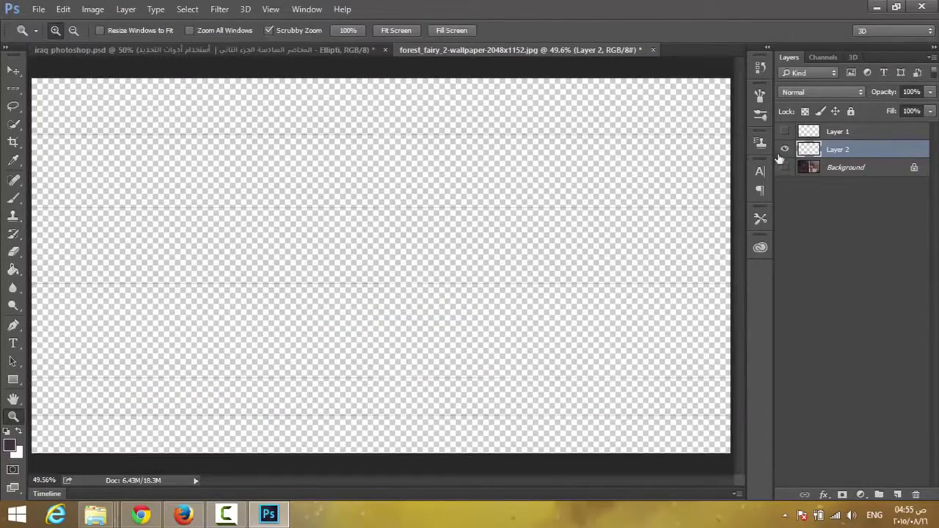
left_click(784, 150)
left_click(785, 167)
left_click(823, 167)
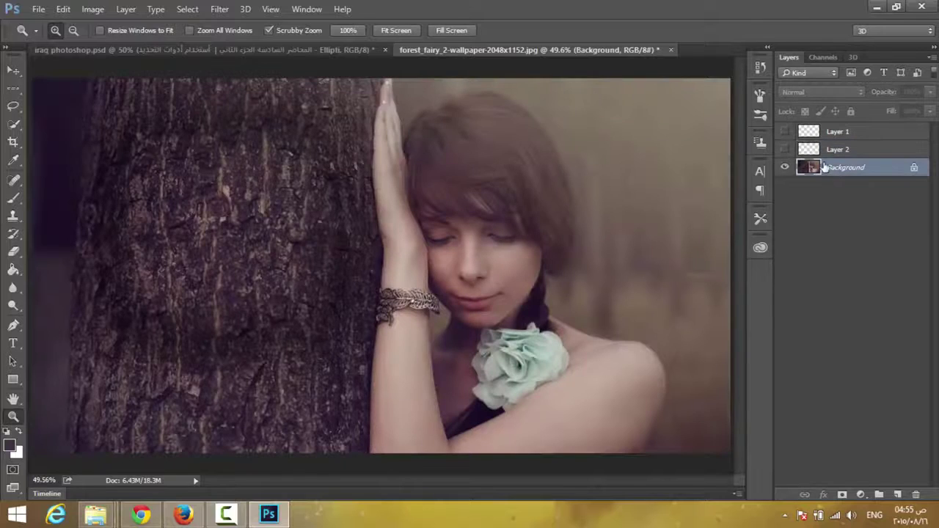
- Set Layer 2's blend mode to Overlay, then select Layer 1 together with it
left_click(840, 150)
left_click(840, 93)
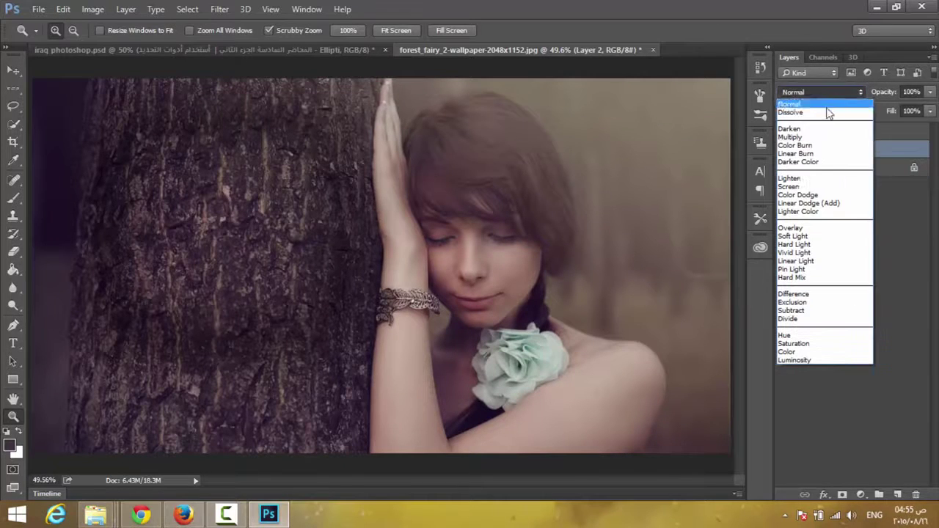
left_click(824, 232)
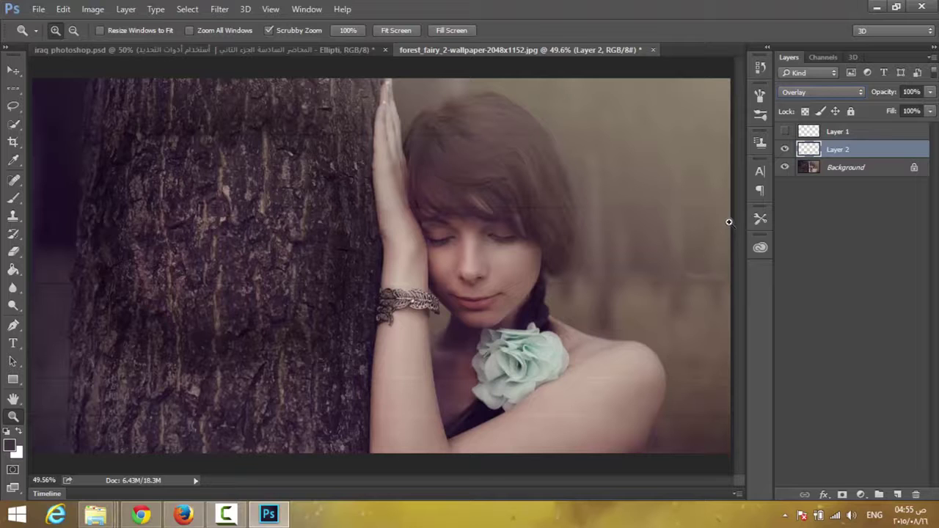
left_click(844, 132, "shift")
- Delete Layers 1 and 2 and switch to the Single Column Marquee Tool
key("Delete")
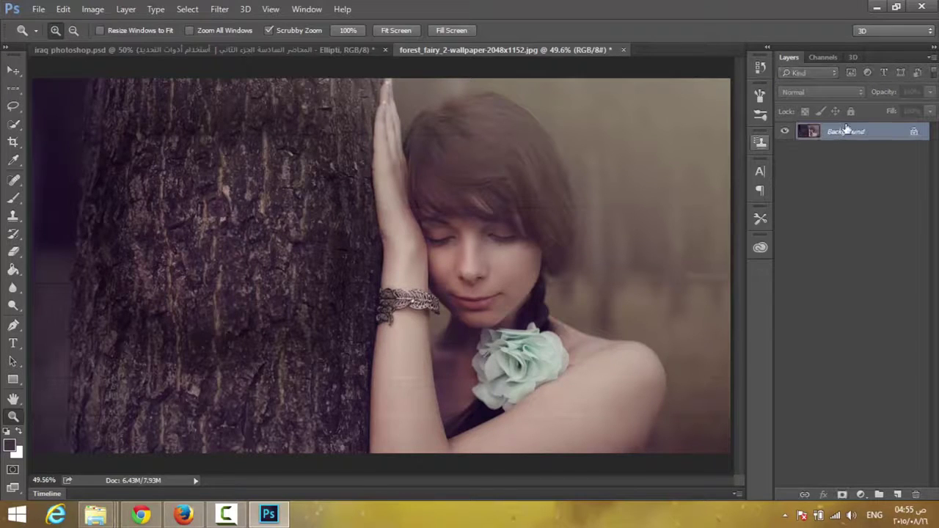
left_click(6, 91)
right_click(13, 94)
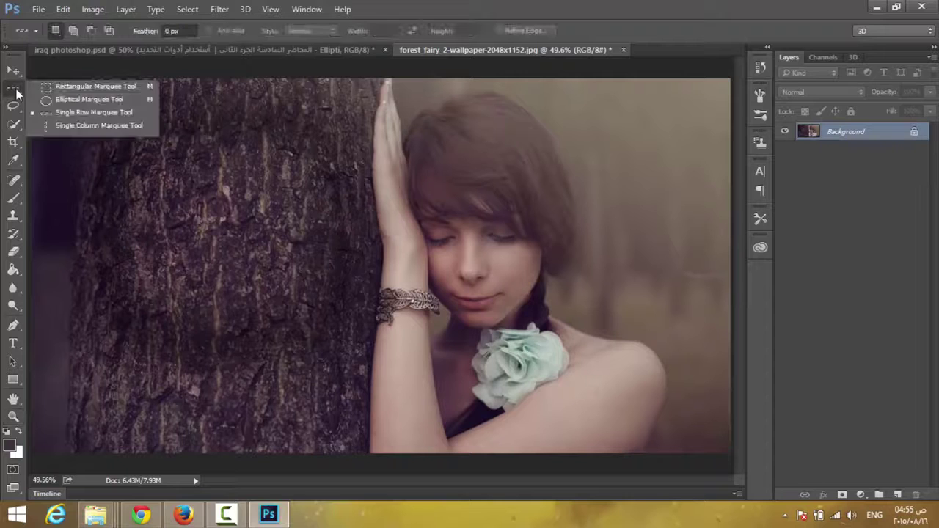
left_click(79, 129)
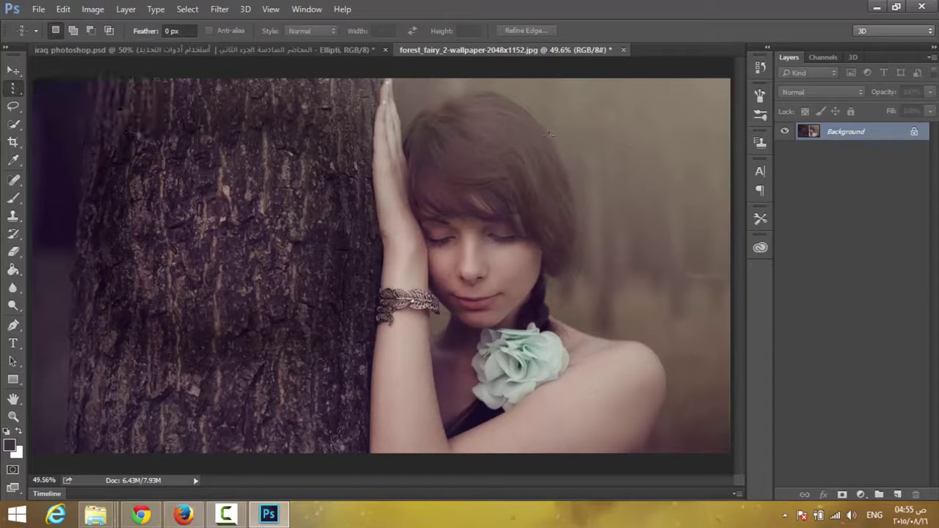
- Select five one-pixel columns from the right side, through the face and trunk, to the left edge
left_click(641, 111)
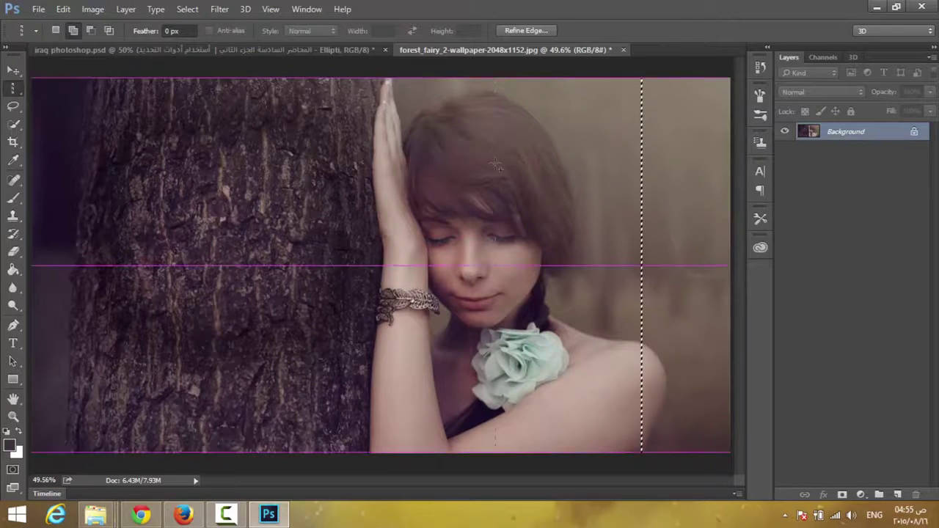
left_click(496, 220, "shift")
left_click(334, 183, "shift")
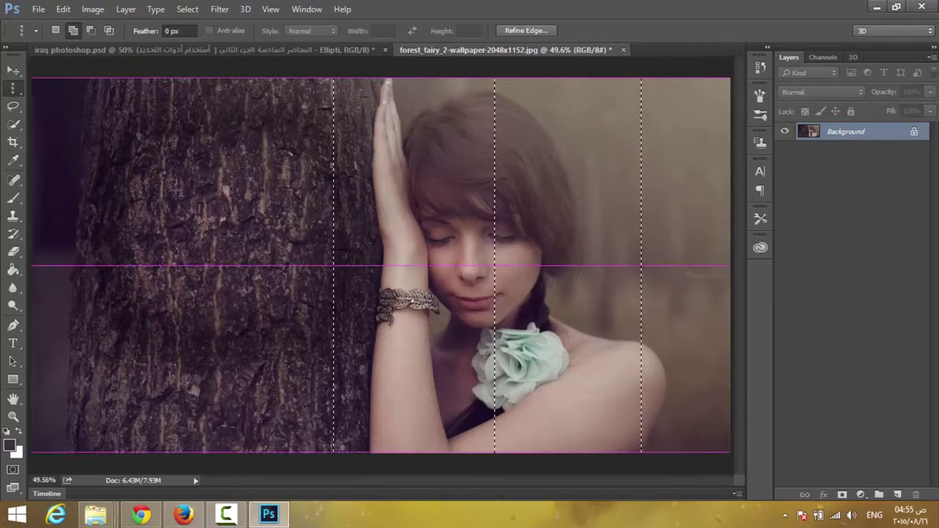
left_click(174, 192, "shift")
left_click(88, 167, "shift")
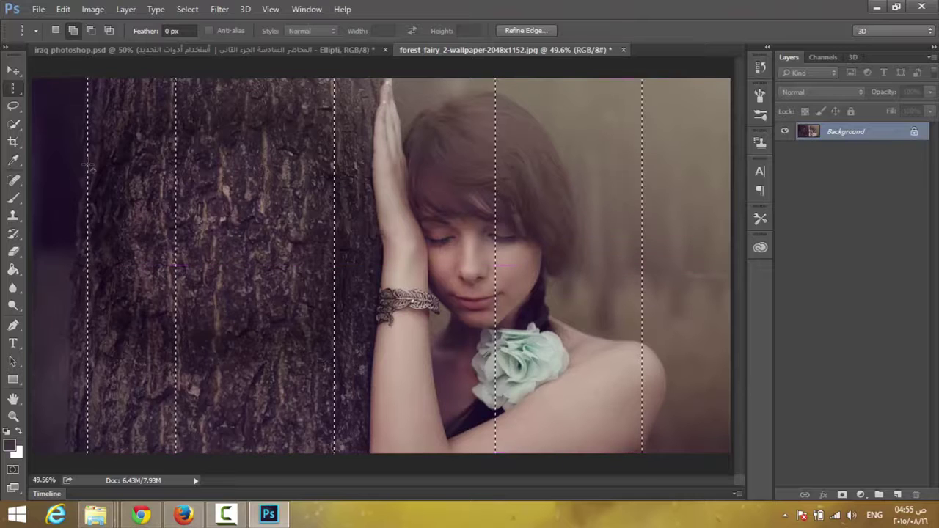
right_click(16, 89)
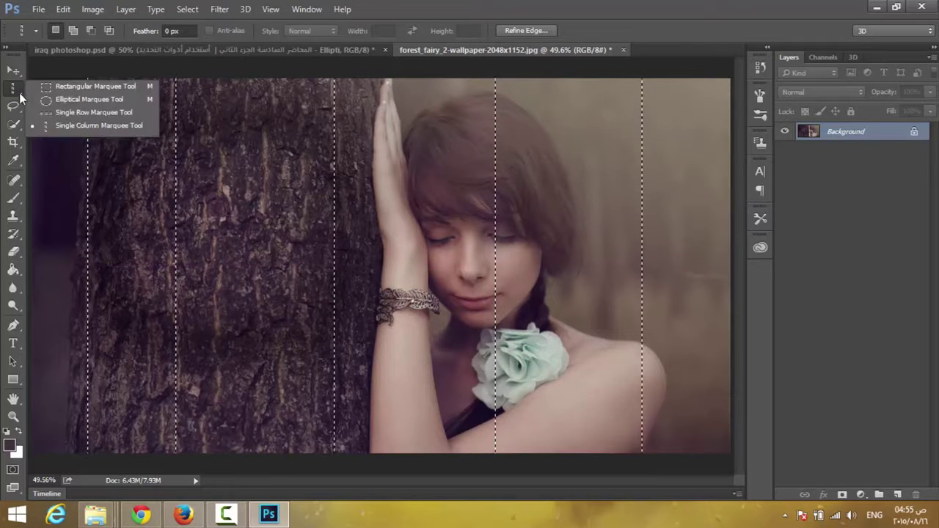
- Add four single-pixel rows (upper image, chin, flower, bottom) and copy the grid to Layer 1
left_click(64, 120)
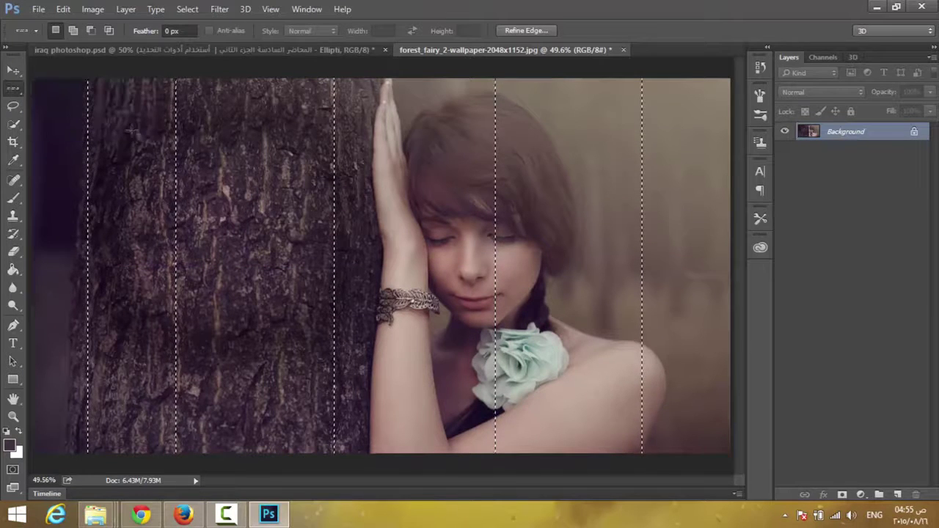
left_click(50, 165, "shift")
left_click(53, 278, "shift")
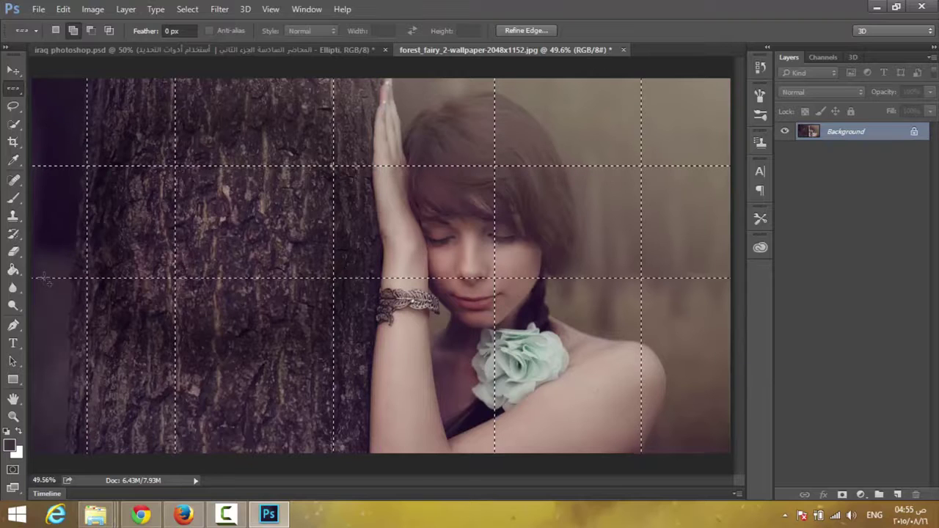
left_click(55, 360, "shift")
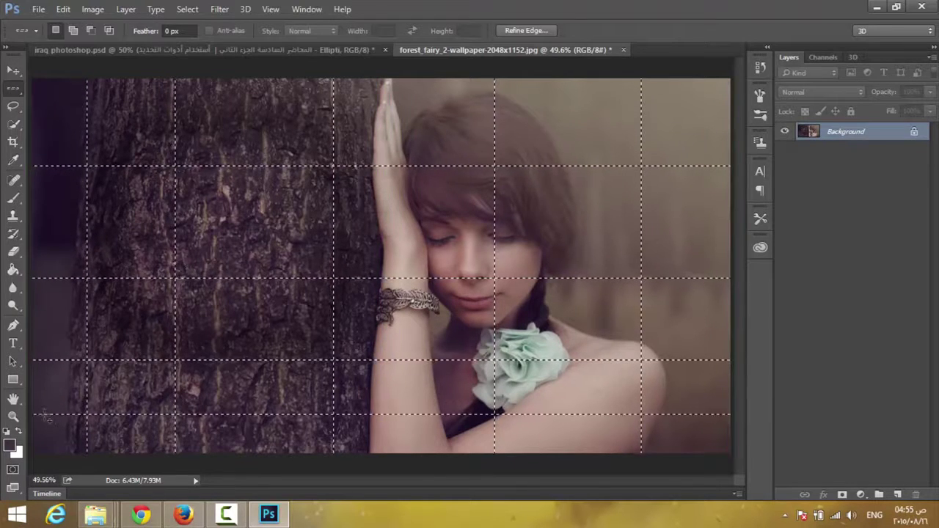
left_click(45, 415, "shift")
key("ctrl+j")
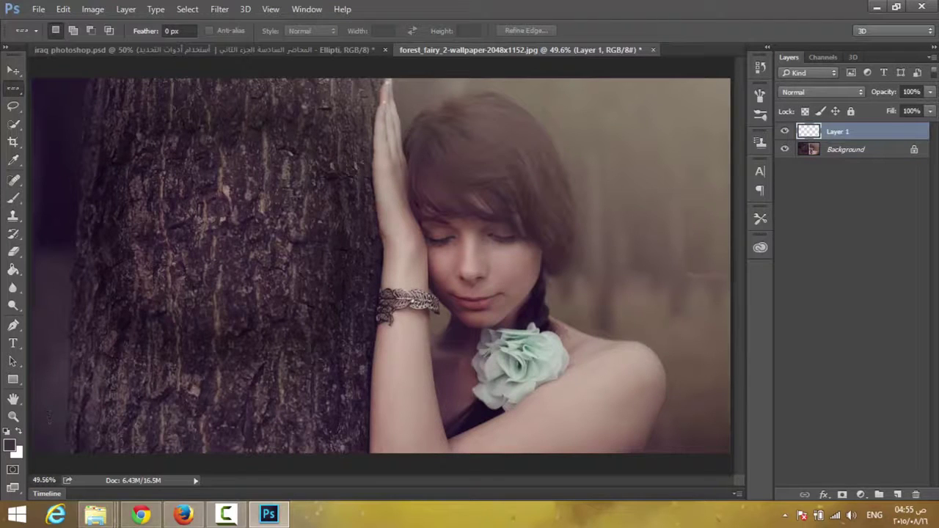
- View the grid layer without the Background, then set Layer 1 to Overlay blend mode
left_click(785, 151)
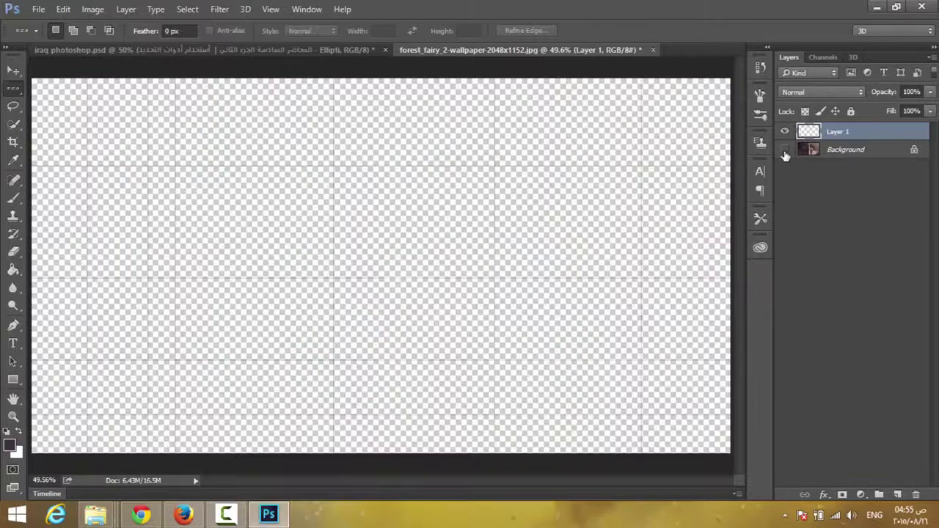
left_click(786, 150)
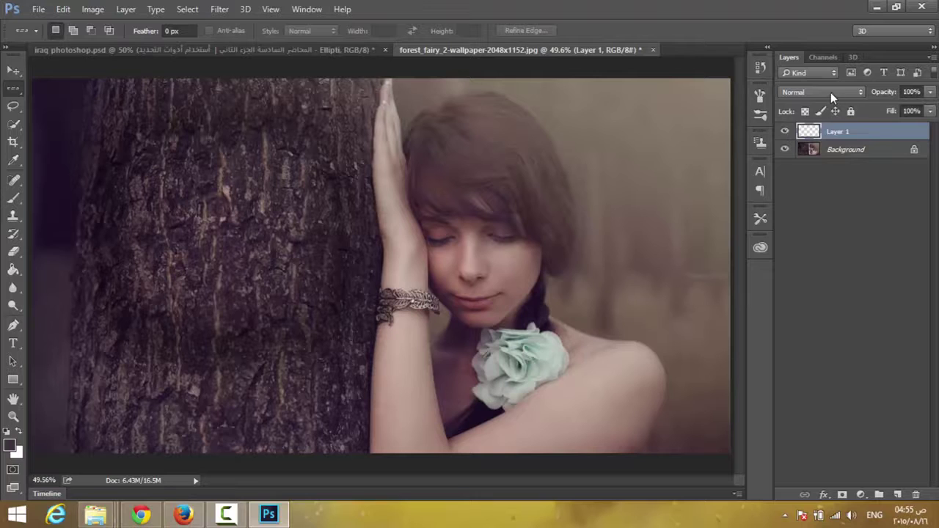
left_click(830, 92)
left_click(821, 229)
- Zoom in on the hair to inspect the grid, fit on screen, then delete Layer 1
left_click(19, 414)
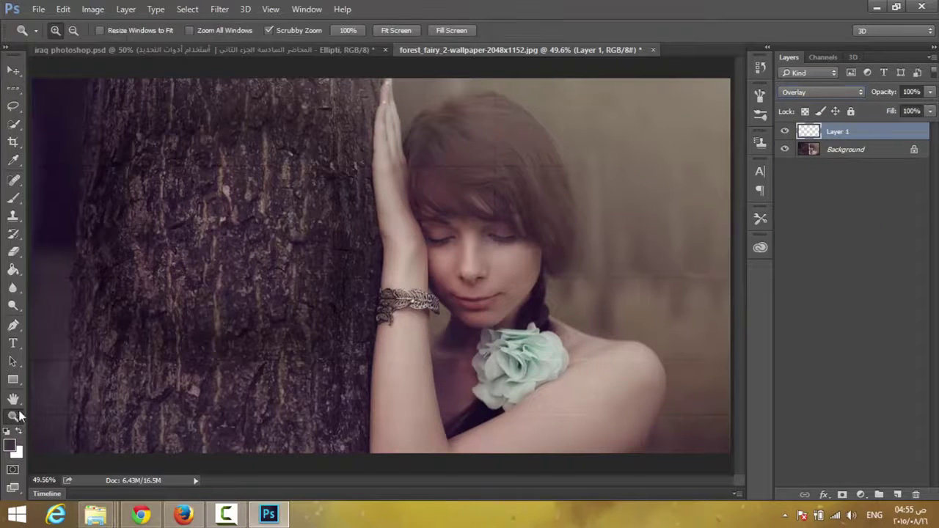
left_click_drag(531, 188, 522, 191)
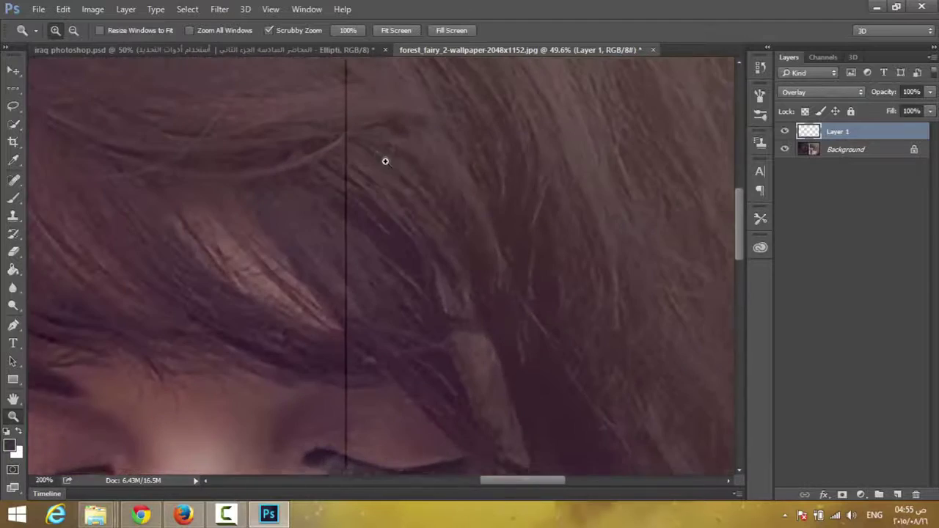
right_click(376, 157)
left_click(395, 165)
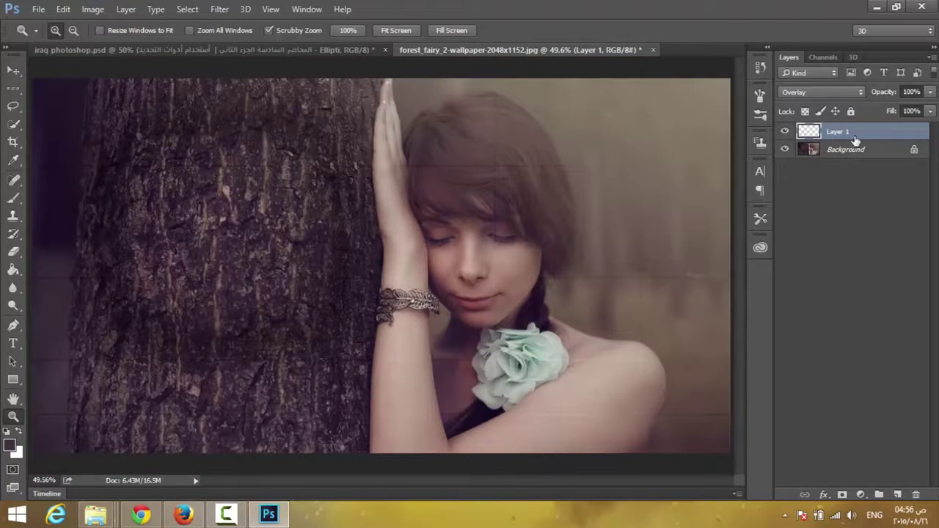
key("Delete")
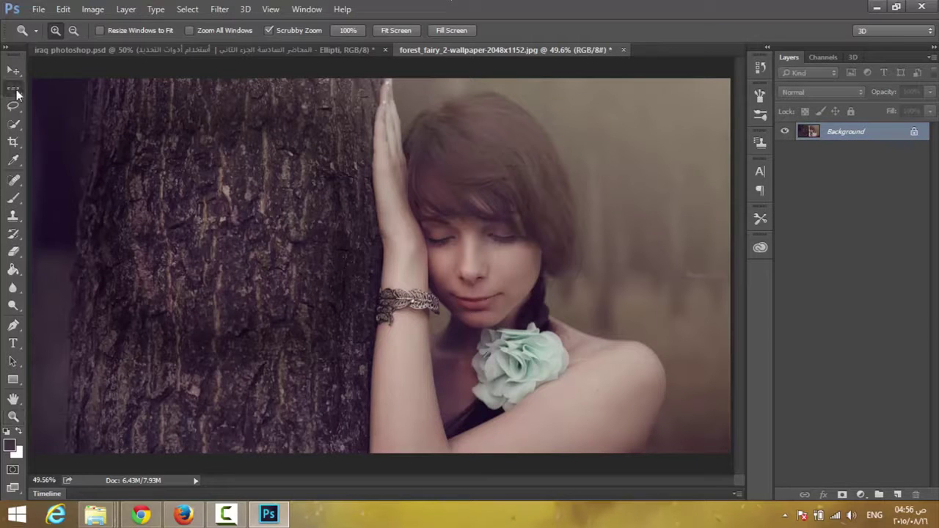
- Pick the Elliptical Marquee Tool from the marquee tool group
left_click(16, 87)
left_click(17, 76)
left_click(20, 89)
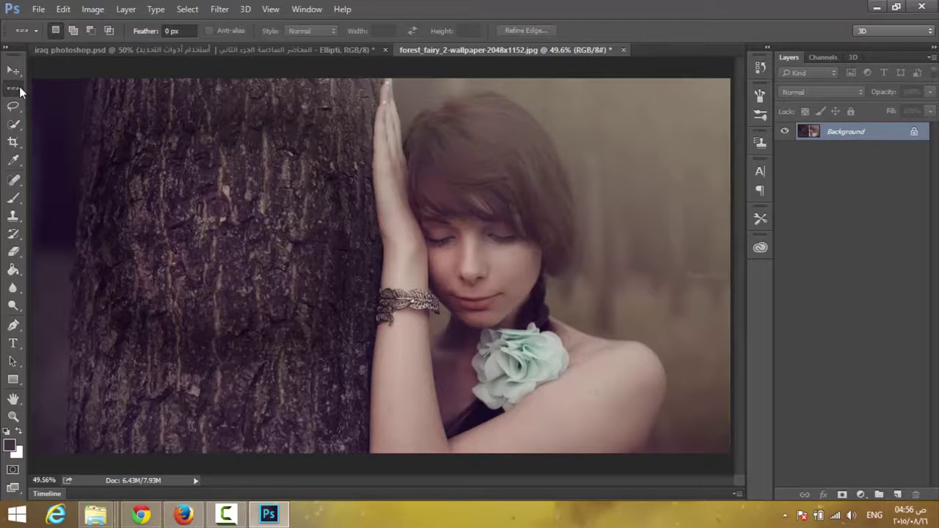
right_click(17, 89)
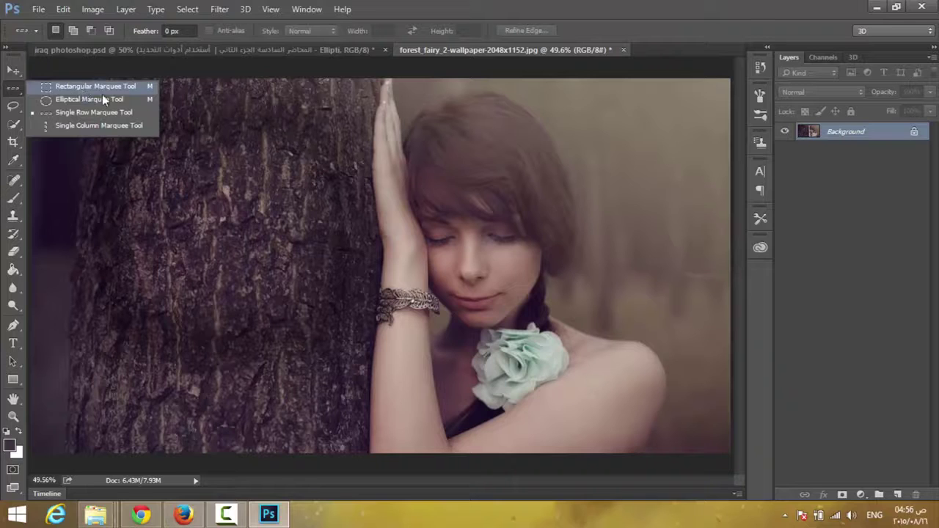
left_click(68, 100)
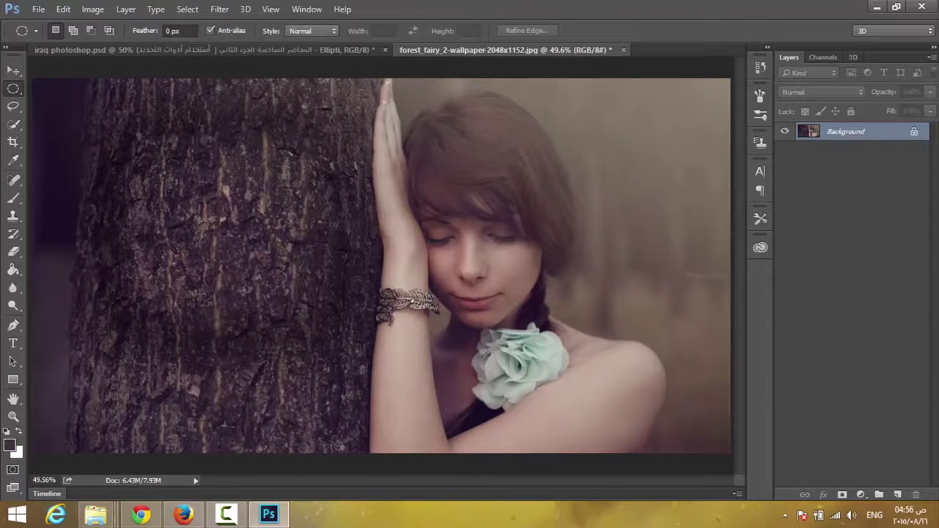
- Compare the Lasso and Quick Selection tool variants in their flyouts
left_click(16, 109)
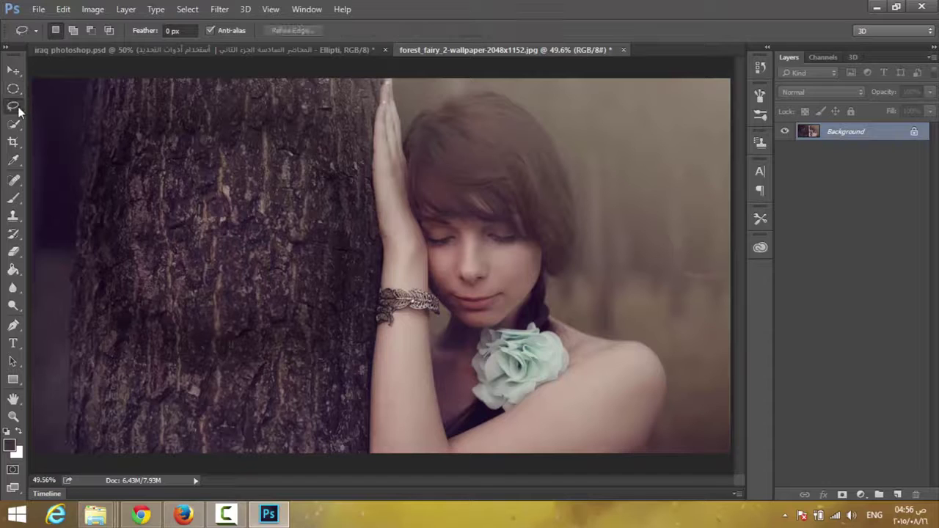
right_click(16, 110)
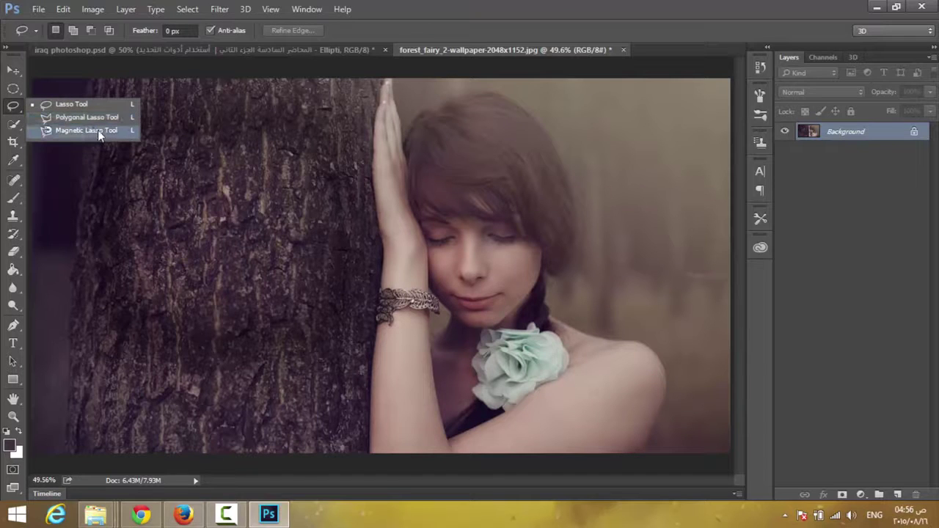
left_click(16, 122)
right_click(16, 123)
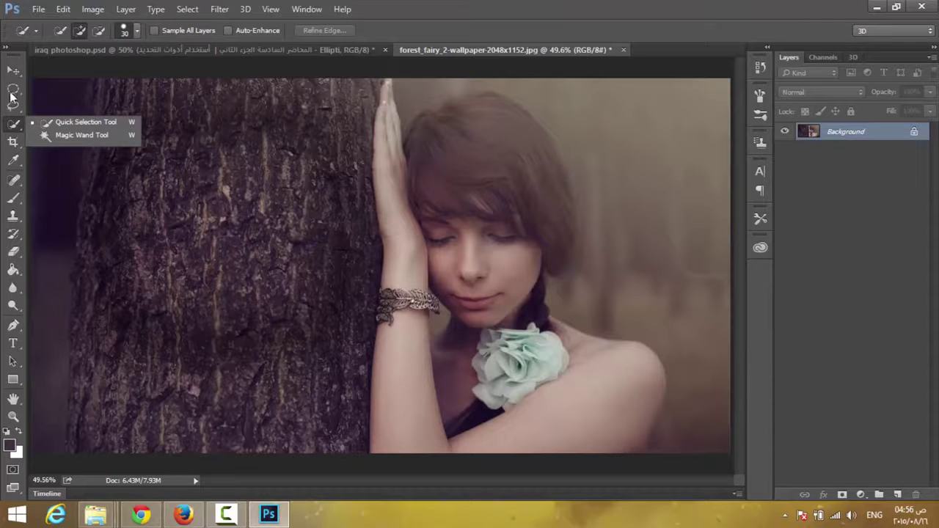
- Return to the Elliptical Marquee Tool and keep it active
left_click(14, 89)
right_click(11, 89)
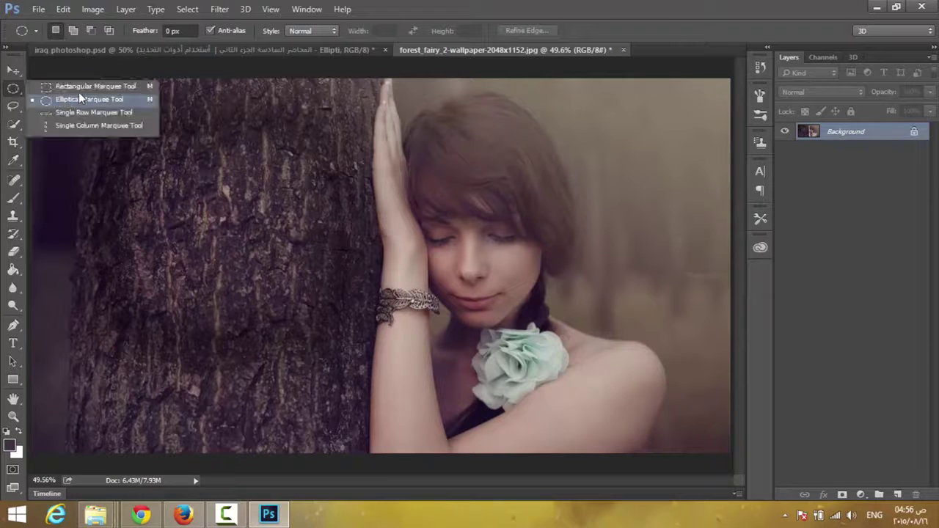
left_click(73, 99)
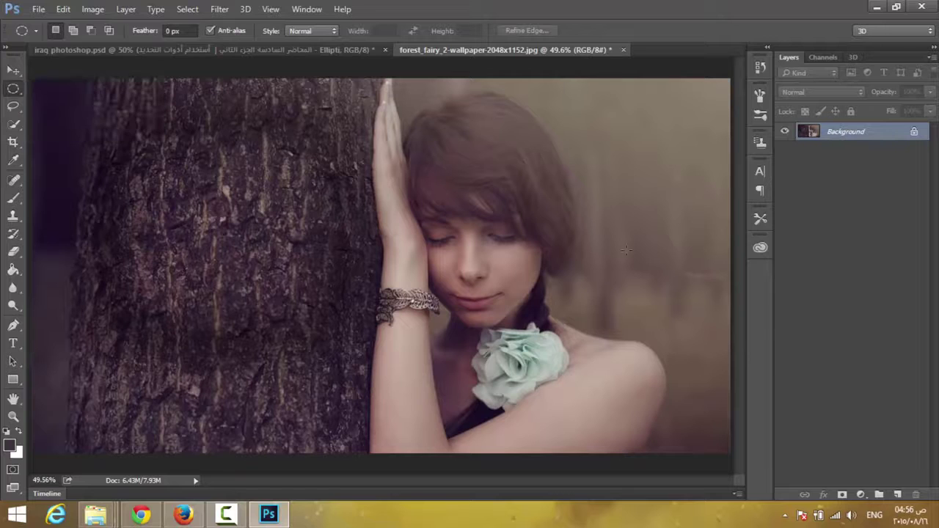
right_click(10, 88)
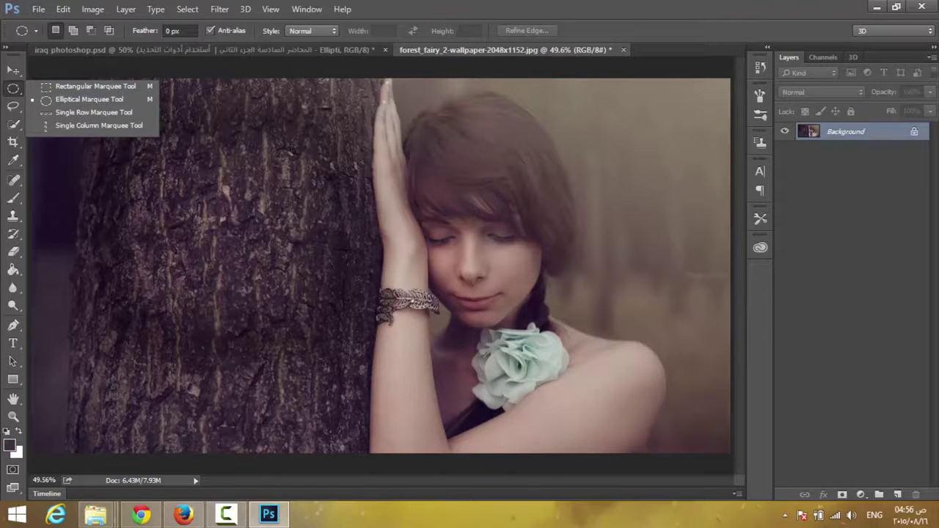
left_click(283, 156)
- Drag a circular marquee around the girl's head and open Refine Edge from its context menu
left_click_drag(594, 109, 369, 336)
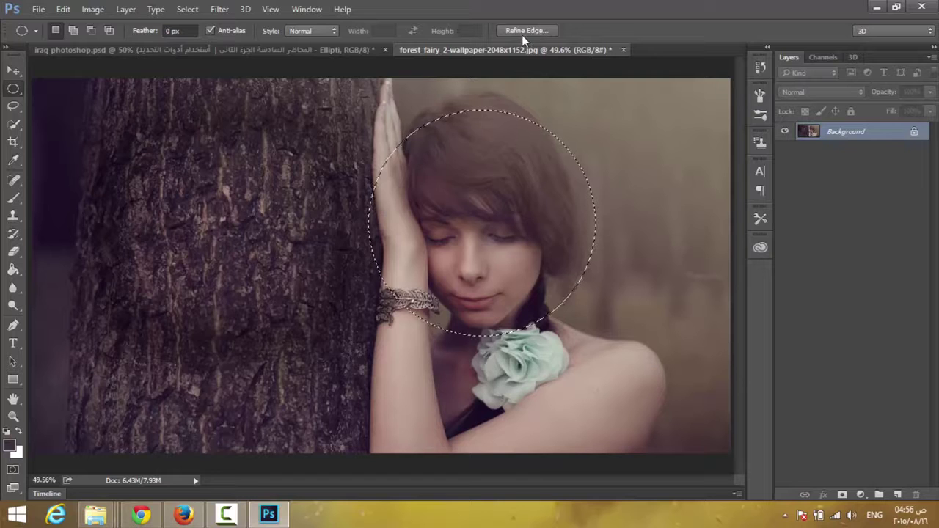
right_click(311, 116)
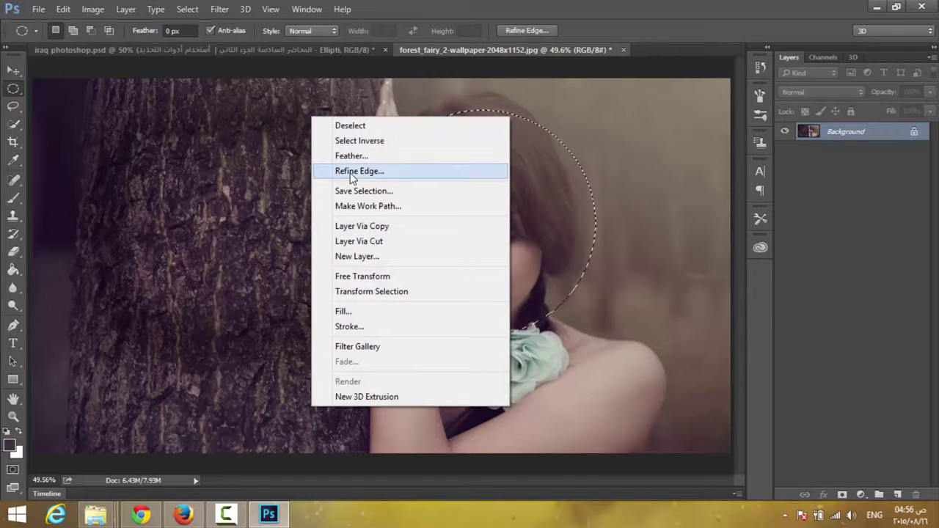
left_click(377, 173)
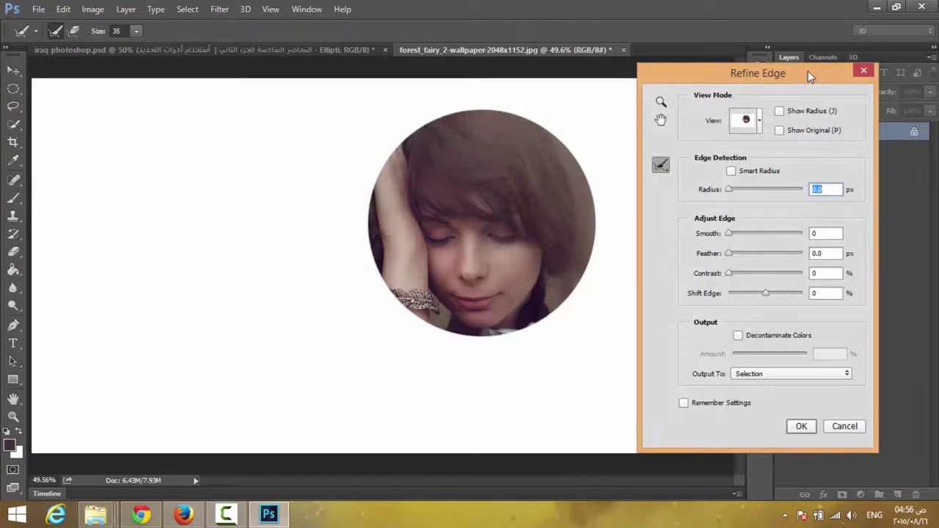
mouse_move(808, 71)
left_mouse_down()
mouse_move(220, 176)
mouse_move(252, 66)
mouse_move(244, 52)
left_mouse_up()
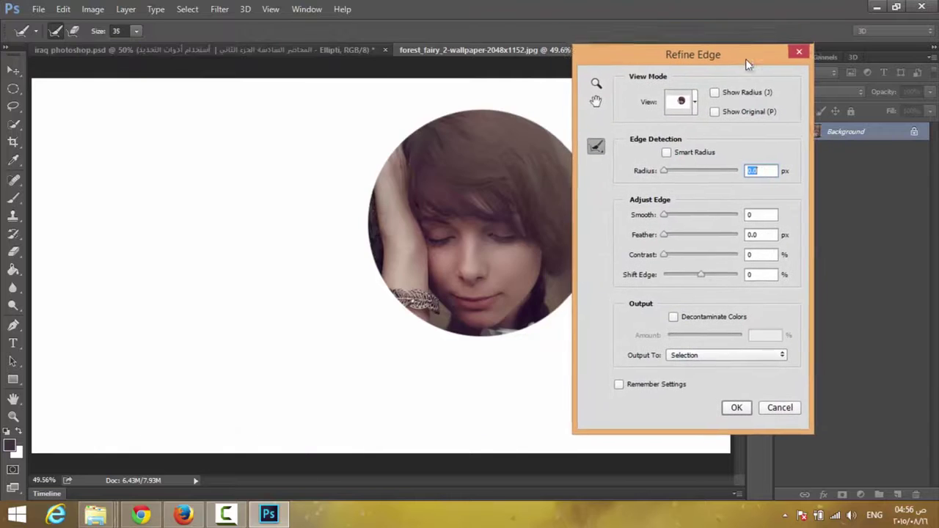
left_click_drag(242, 63, 753, 73)
left_click(813, 60)
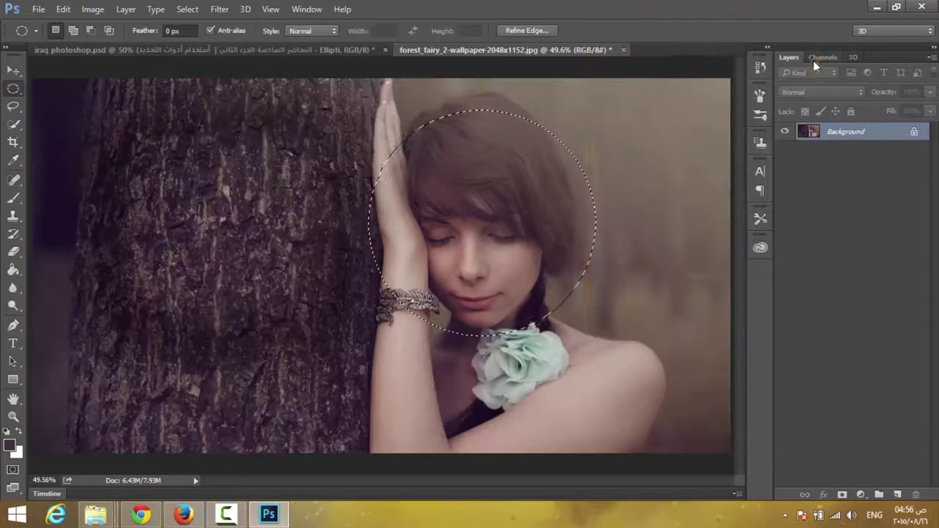
left_click(539, 30)
mouse_move(697, 72)
left_mouse_down()
mouse_move(413, 83)
mouse_move(197, 57)
left_mouse_up()
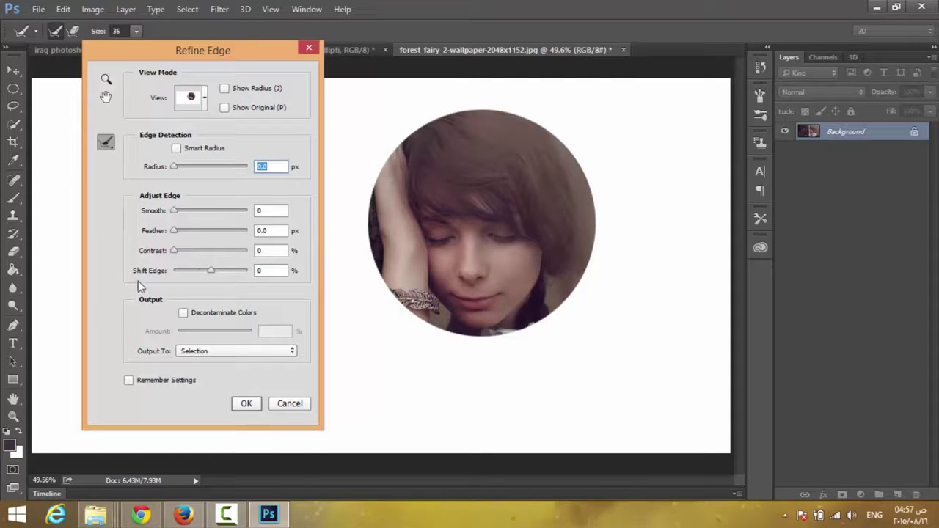
left_click(211, 352)
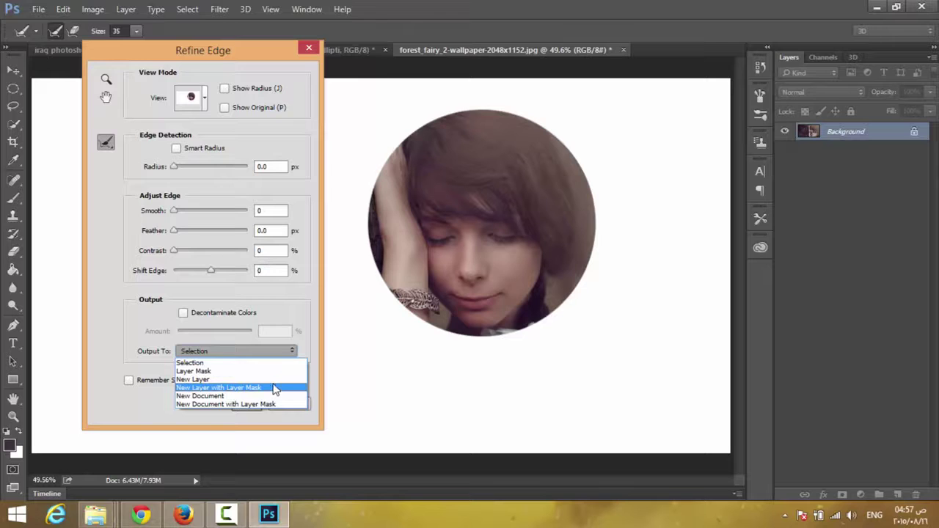
left_click(139, 330)
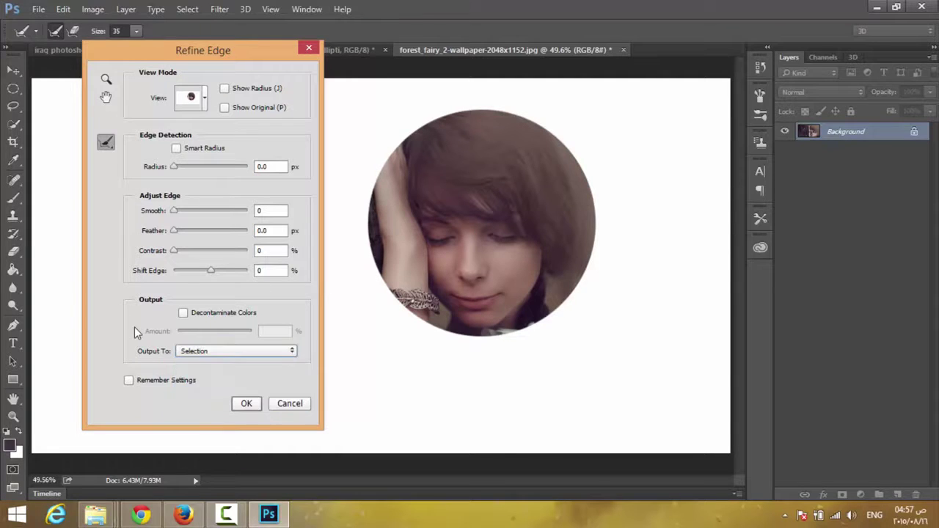
- Set the Refine Edge view to On Layers after trying Black & White, and enable Show Radius
left_click(206, 107)
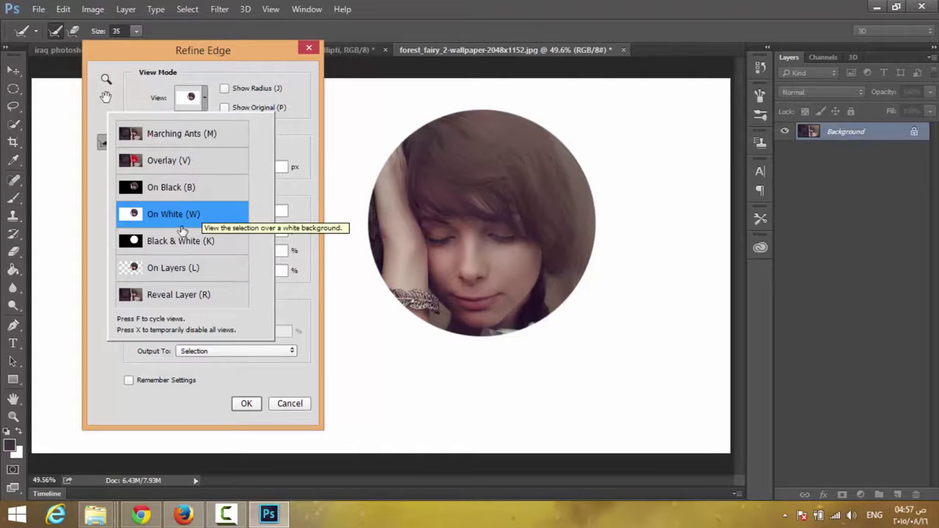
left_click(187, 273)
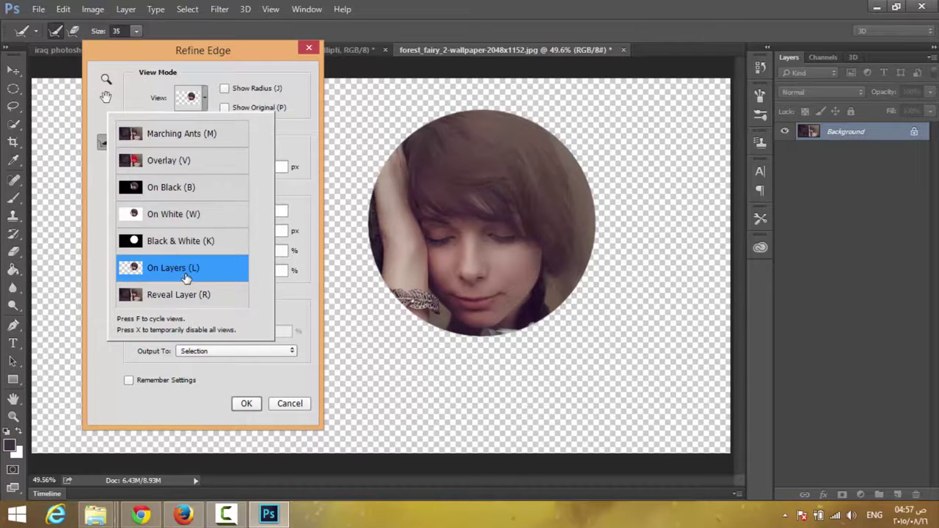
left_click(211, 249)
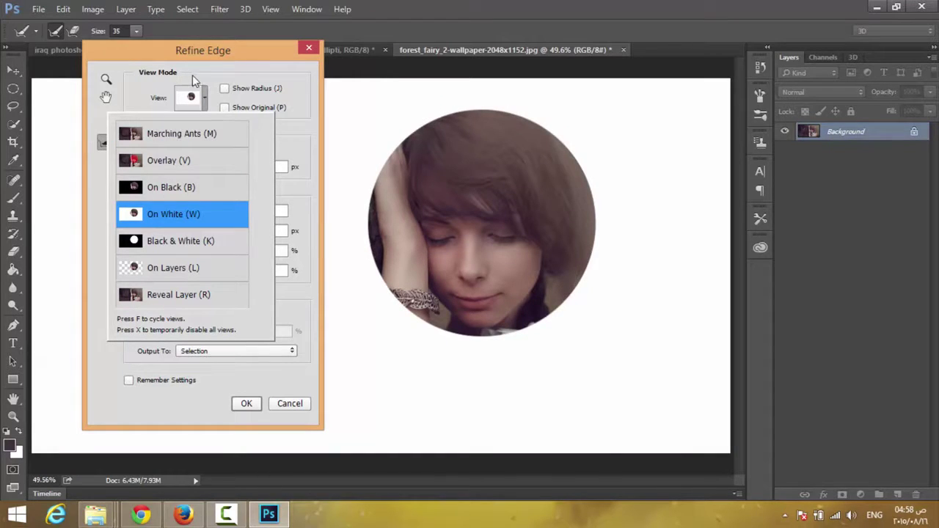
left_click(190, 77)
left_click(203, 88)
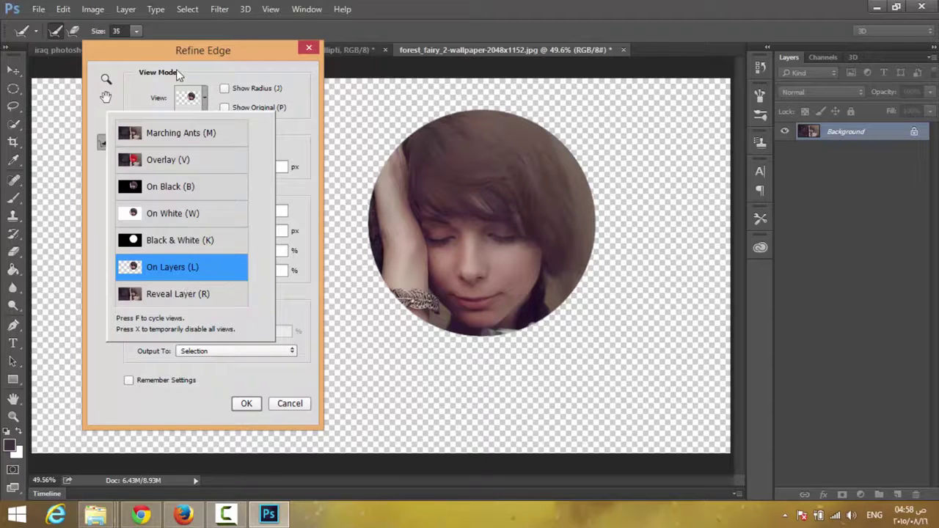
left_click(209, 80)
left_click(225, 89)
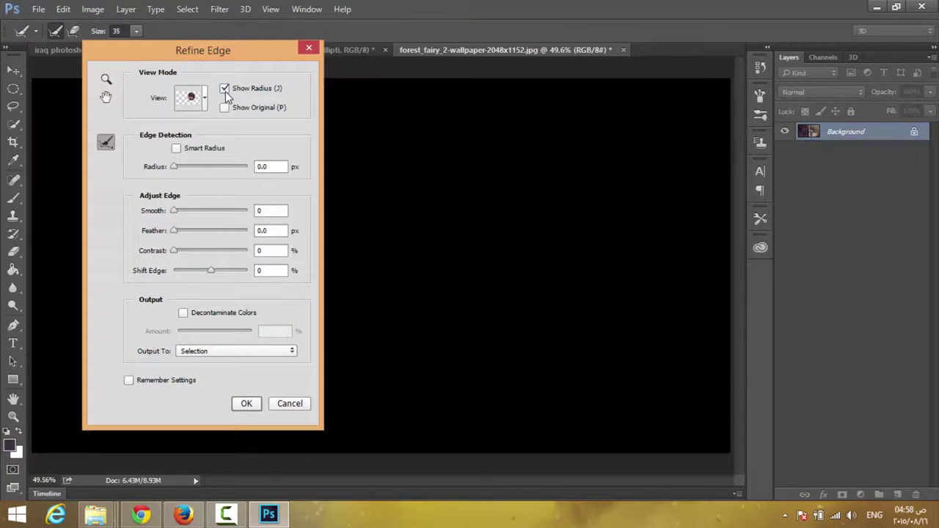
- Toggle Show Radius off, on and off again, leaving the head cutout over transparency
left_click(225, 91)
left_click(225, 88)
left_click(226, 91)
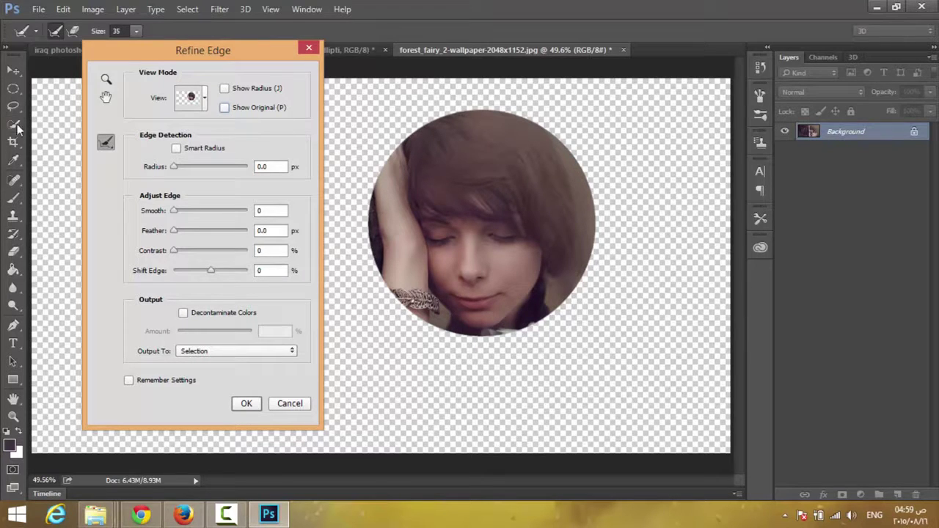
- Turn on Smart Radius and push the Radius slider up to its 250 px maximum
left_click(177, 149)
left_click_drag(182, 166, 225, 167)
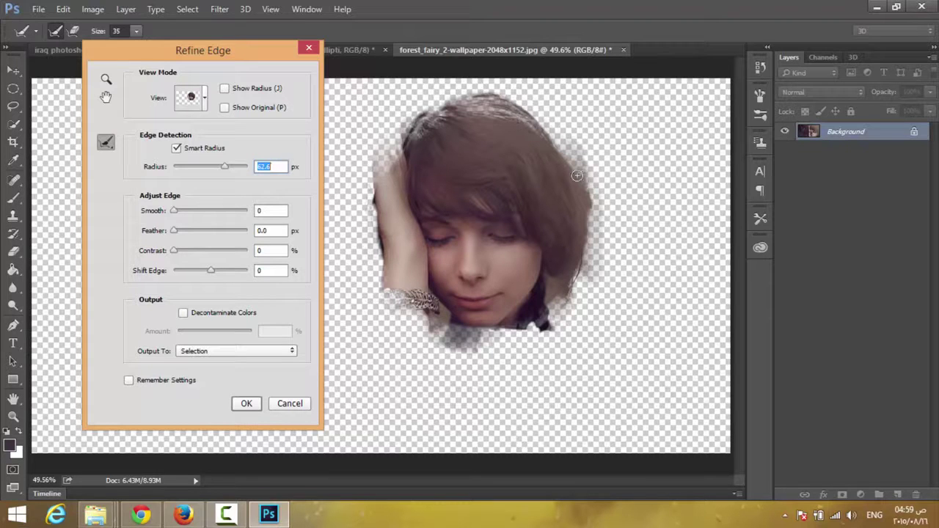
left_click(244, 167)
left_click_drag(245, 169, 249, 170)
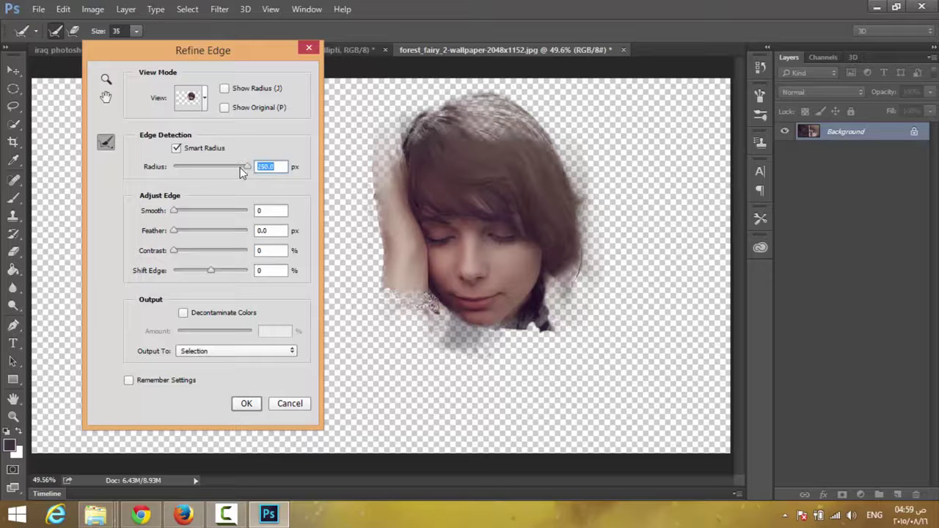
mouse_move(206, 51)
left_mouse_down()
mouse_move(680, 497)
mouse_move(182, 22)
left_mouse_up()
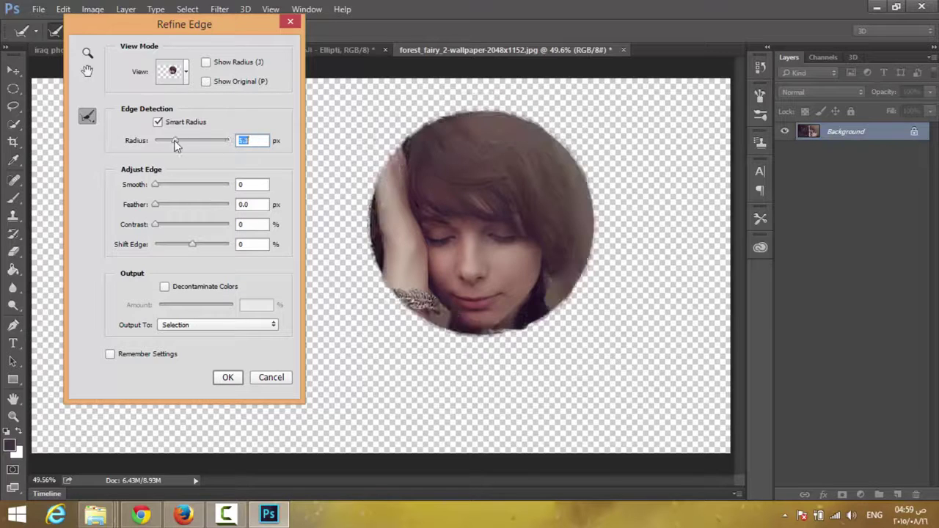
- Raise Smooth to 11 and bring Radius back to 0 px for a crisp circle edge
mouse_move(176, 145)
left_mouse_down()
mouse_move(131, 145)
mouse_move(233, 143)
left_mouse_up()
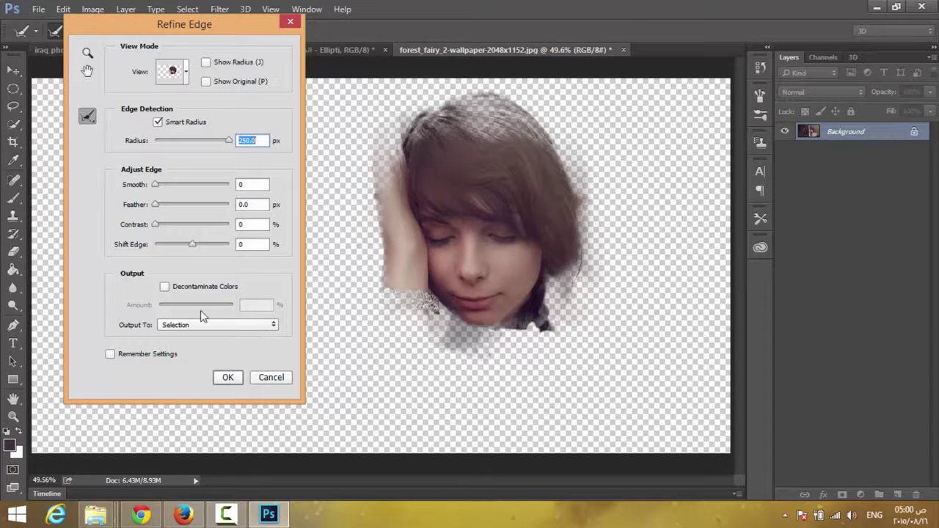
mouse_move(191, 143)
left_mouse_down()
mouse_move(156, 144)
mouse_move(205, 141)
left_mouse_up()
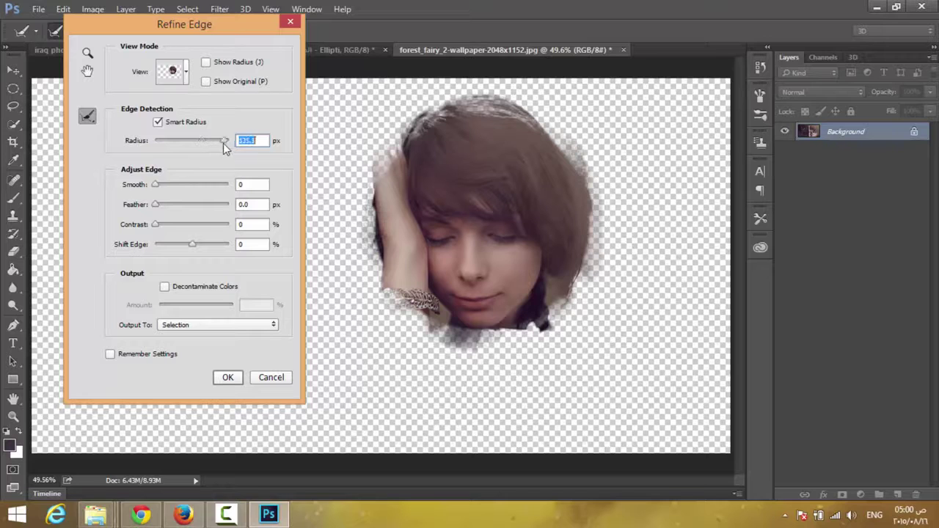
left_click_drag(225, 148, 231, 143)
left_click_drag(155, 185, 165, 189)
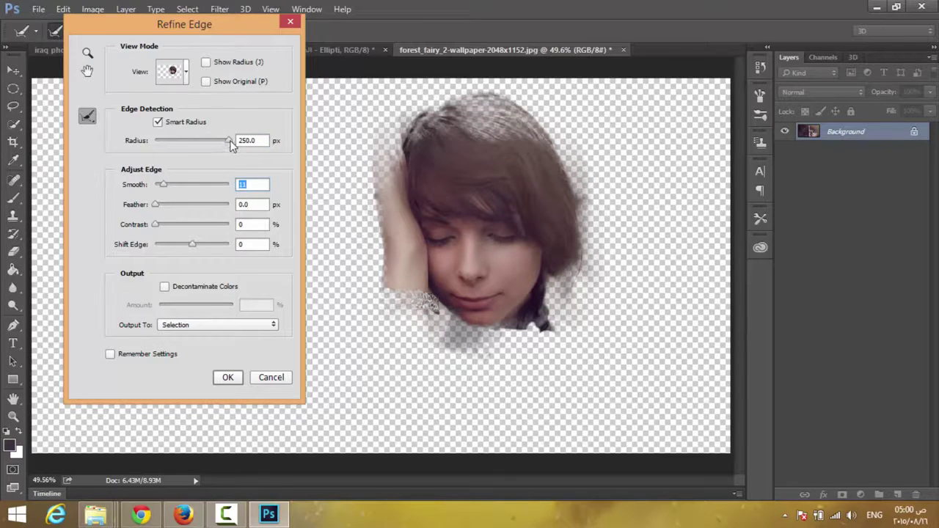
left_click_drag(230, 145, 155, 144)
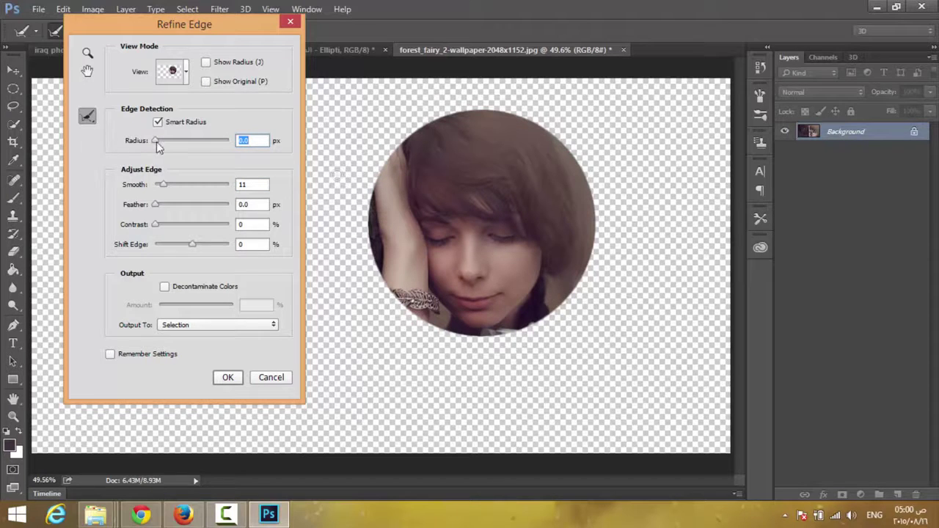
- Set Radius to 250 px and, after testing smoothing values, Smooth to 100
type("4.4")
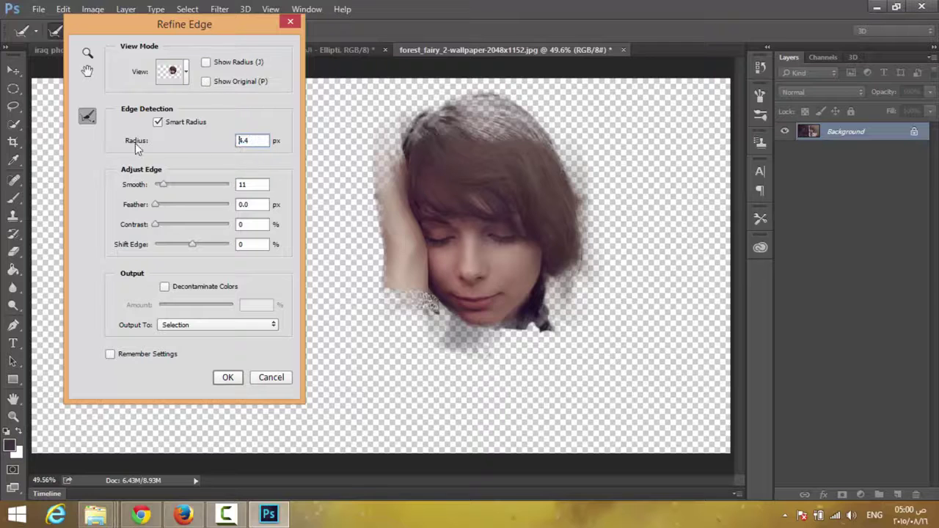
type("0")
mouse_move(162, 184)
left_mouse_down()
mouse_move(137, 184)
mouse_move(250, 192)
mouse_move(213, 186)
left_mouse_up()
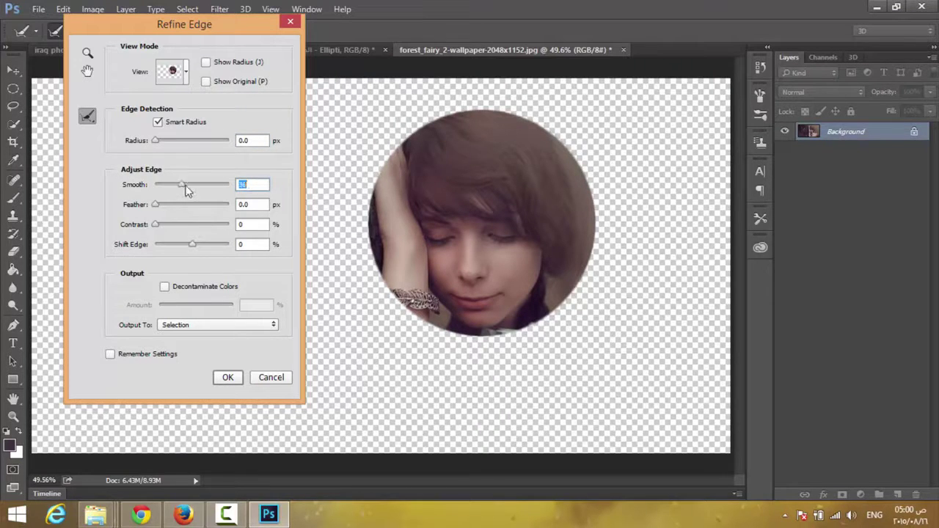
left_click_drag(155, 140, 196, 154)
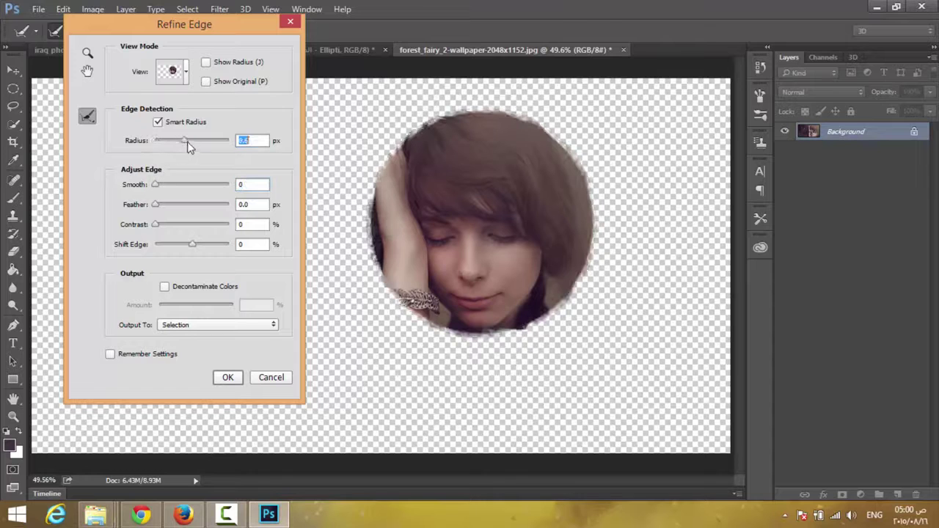
left_click(178, 185)
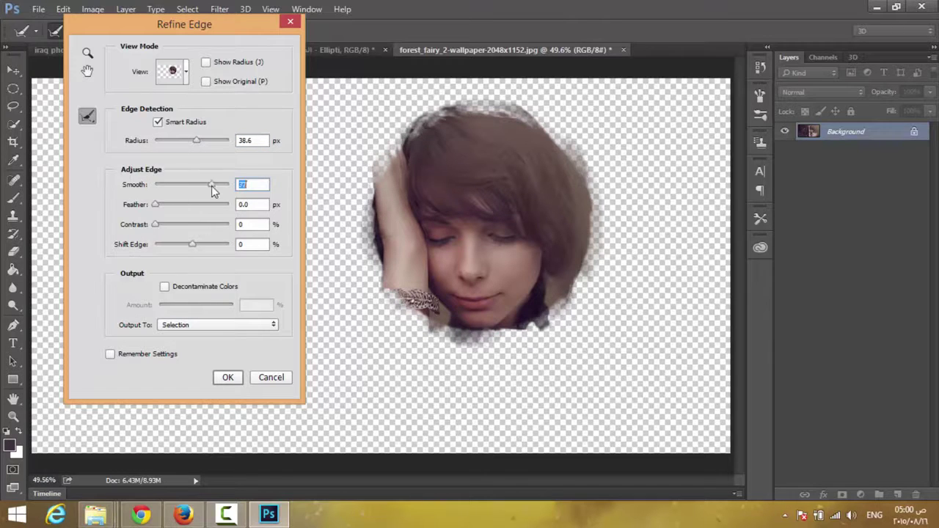
left_click_drag(213, 185, 304, 189)
left_click_drag(211, 140, 316, 148)
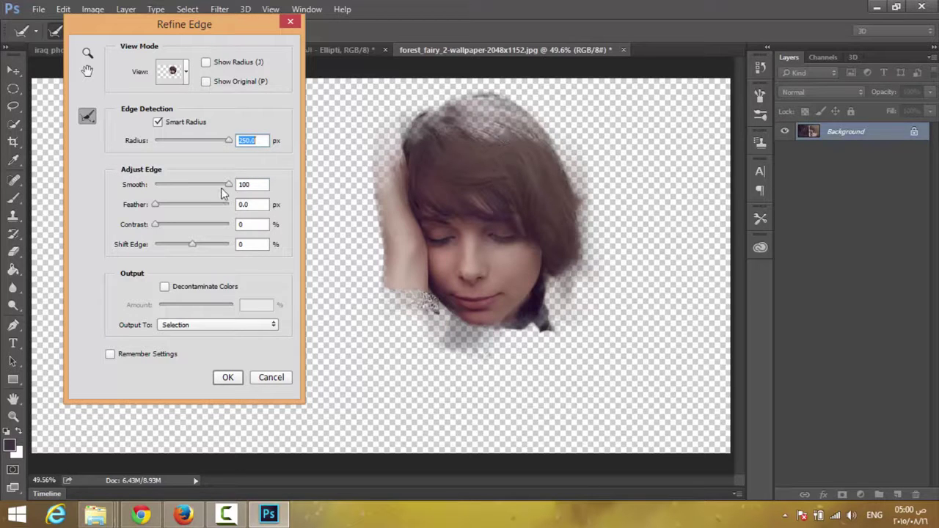
left_click_drag(222, 189, 120, 184)
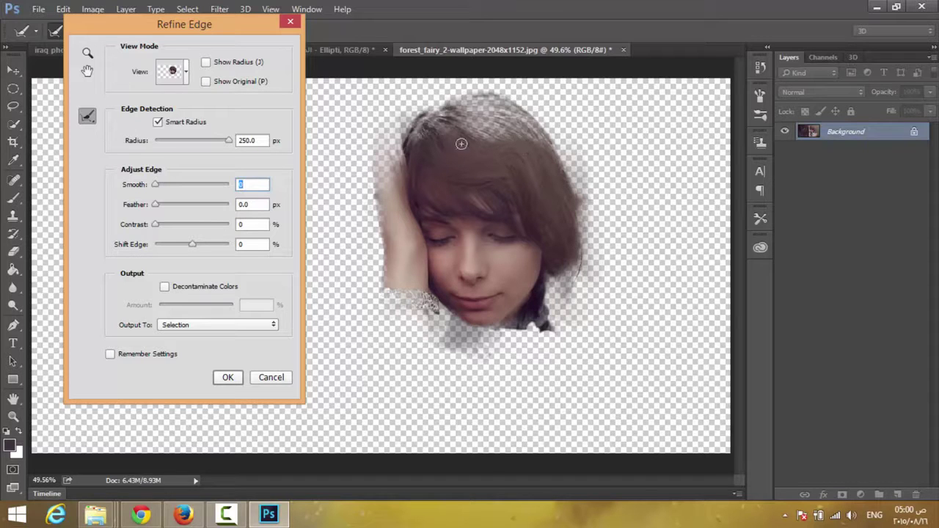
left_click(182, 184)
left_click(203, 184)
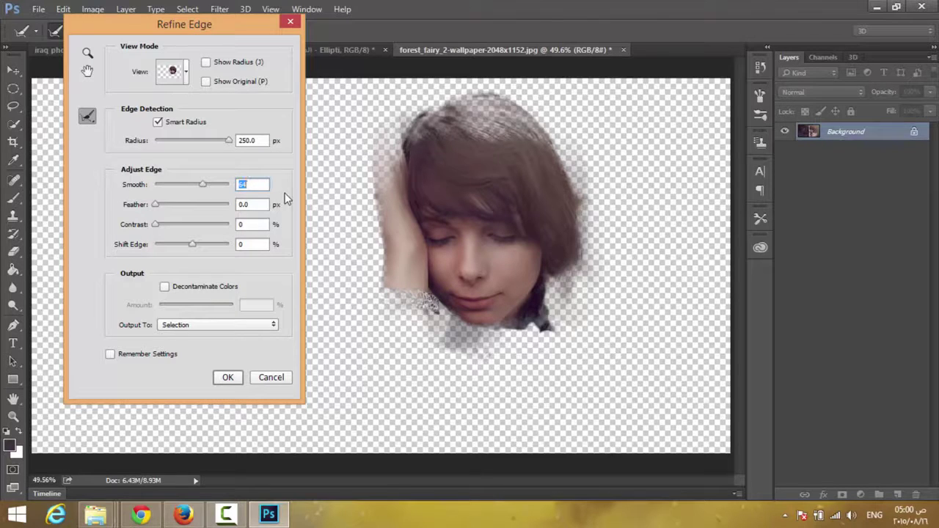
left_click_drag(211, 184, 242, 184)
left_click(541, 134)
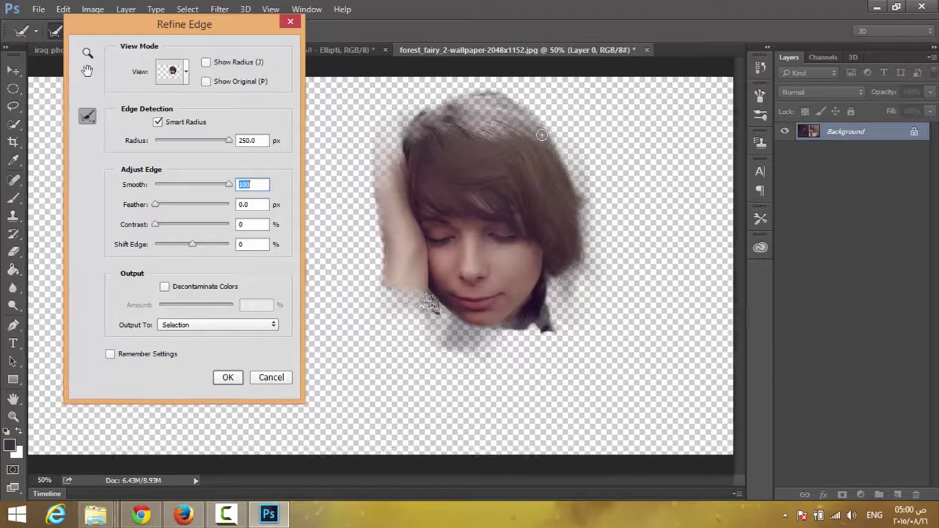
left_click(542, 134)
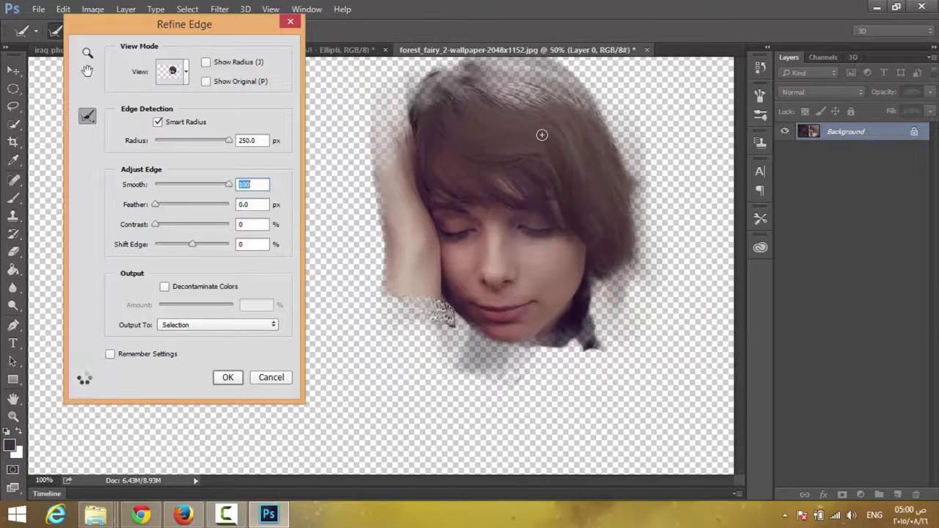
left_click(404, 294)
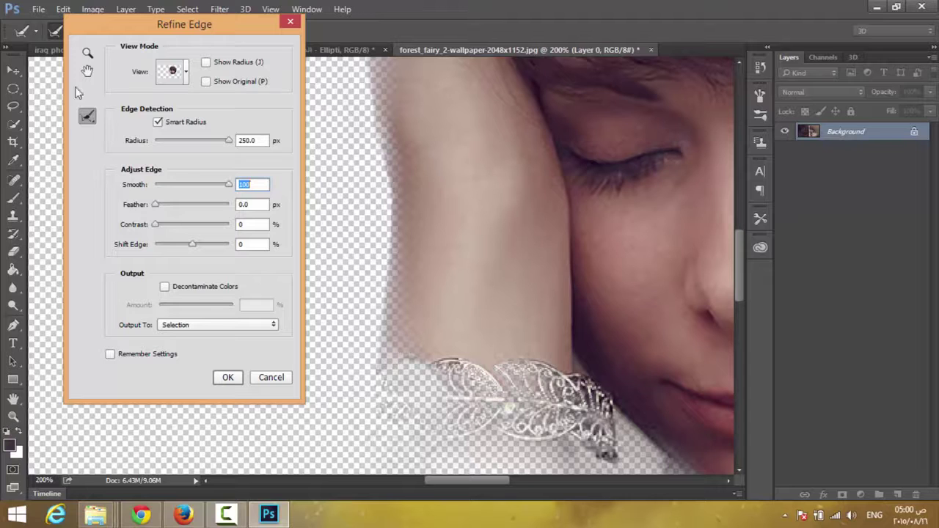
left_click(87, 71)
mouse_move(663, 115)
left_mouse_down()
mouse_move(260, 441)
mouse_move(603, 206)
mouse_move(589, 380)
left_mouse_up()
left_click(199, 185)
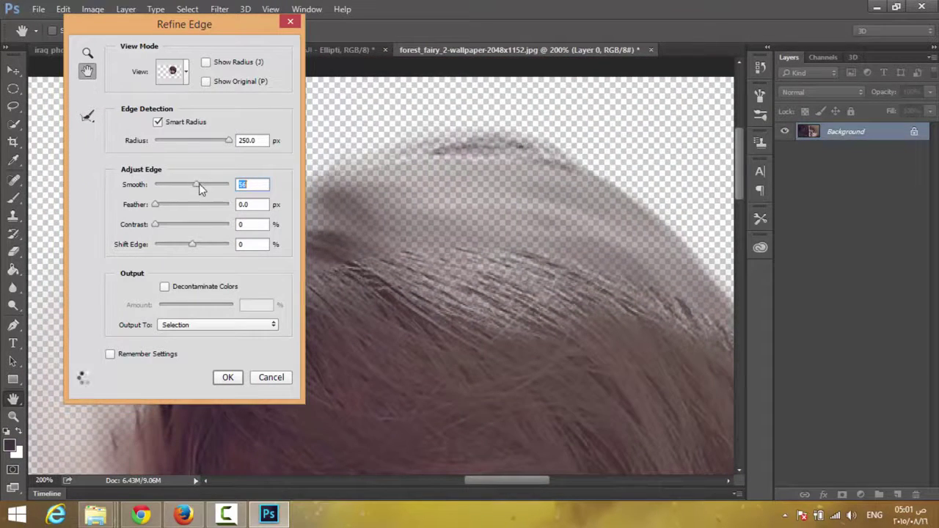
left_click_drag(199, 183, 173, 189)
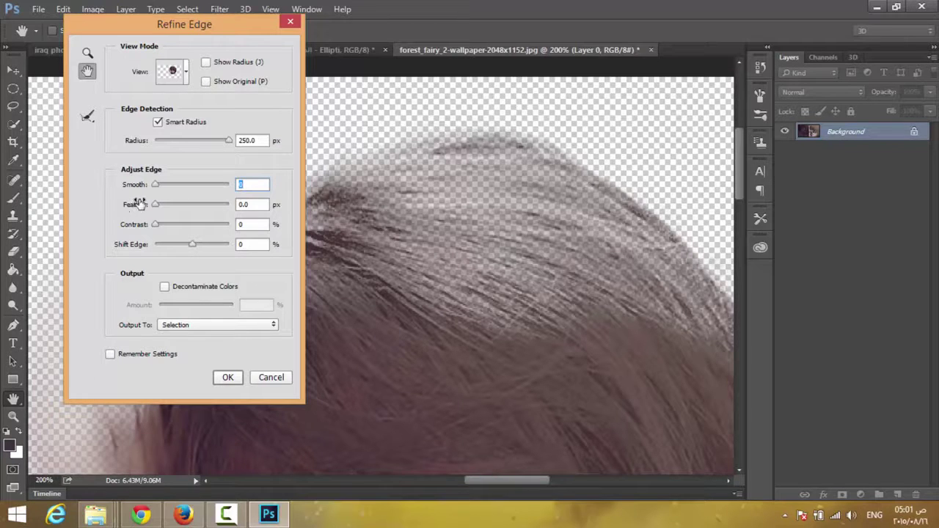
left_click(193, 184)
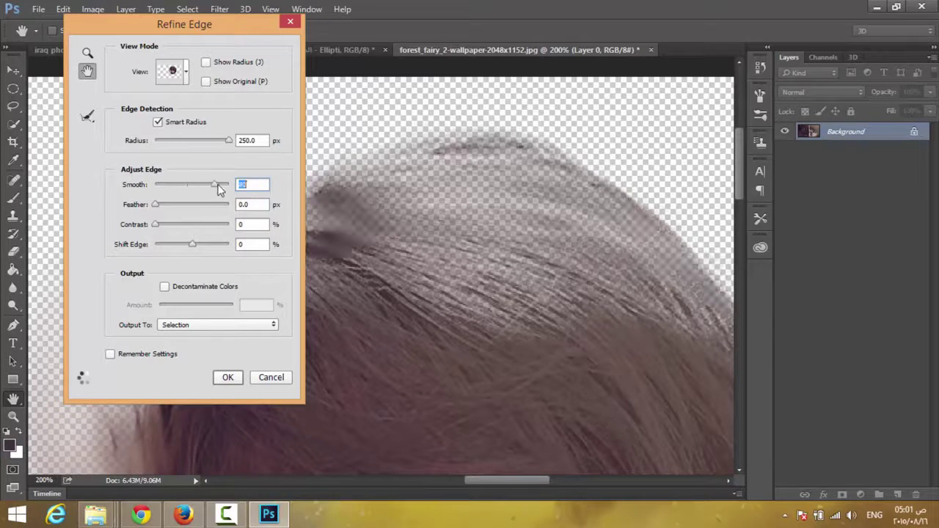
left_click_drag(219, 188, 230, 187)
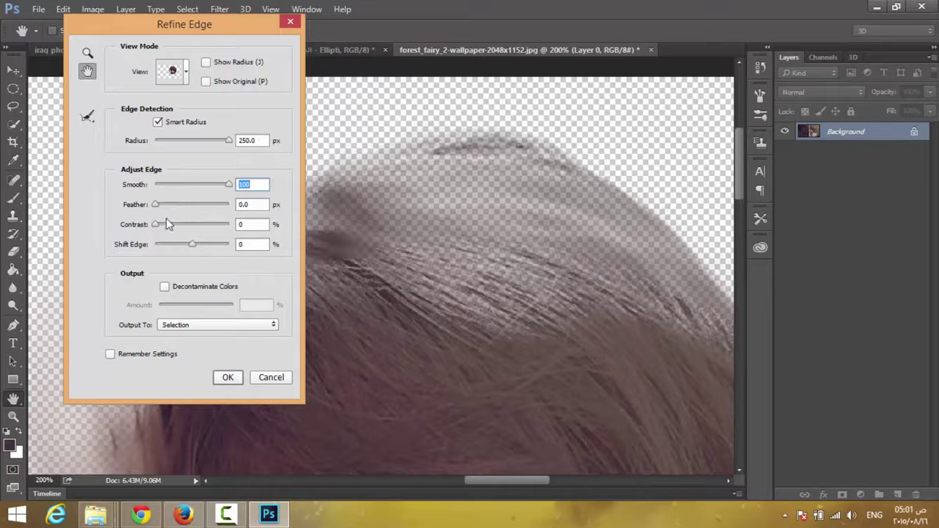
scroll(463, 258, "down", 1)
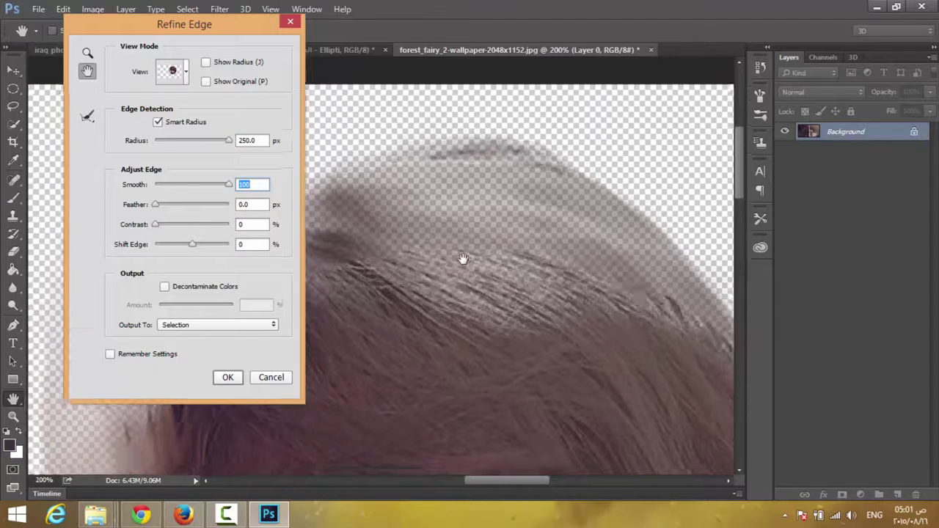
scroll(463, 259, "down", 1)
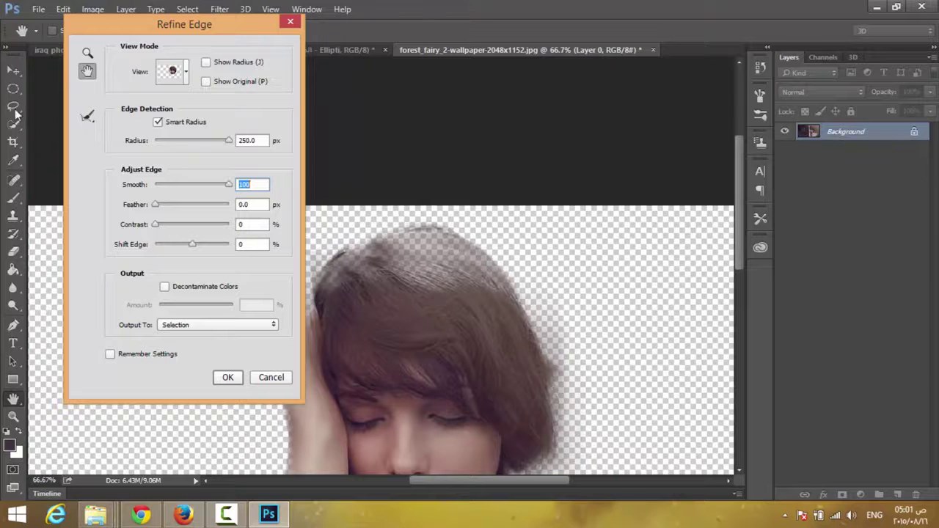
mouse_move(447, 373)
left_mouse_down()
mouse_move(492, 274)
mouse_move(524, 230)
left_mouse_up()
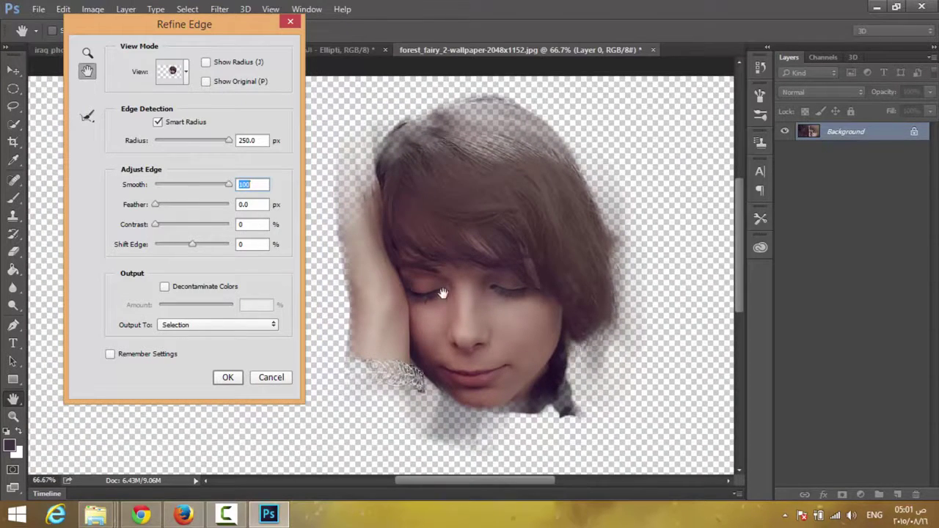
left_click_drag(463, 299, 485, 288)
- Set Contrast to 100% and drag Feather far right until the head cutout fades away
left_click_drag(155, 206, 190, 207)
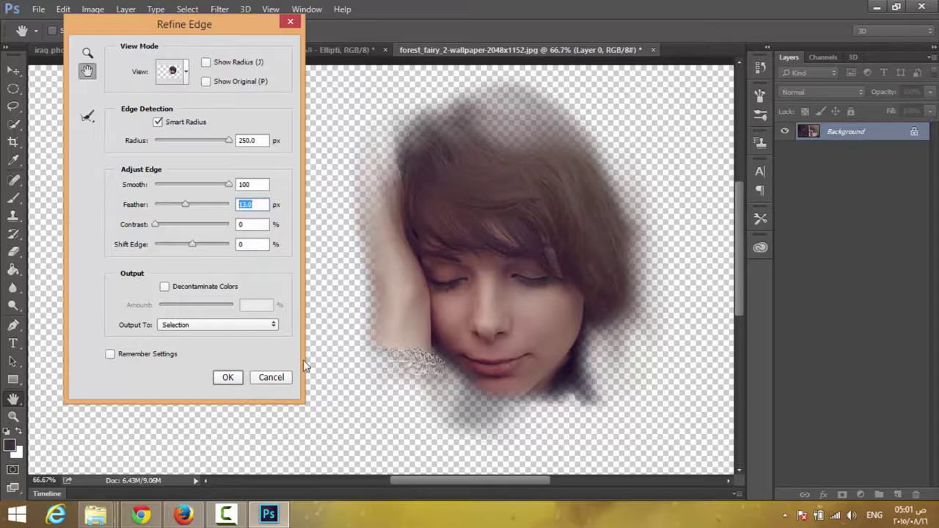
mouse_move(195, 207)
left_mouse_down()
mouse_move(211, 208)
mouse_move(176, 207)
left_mouse_up()
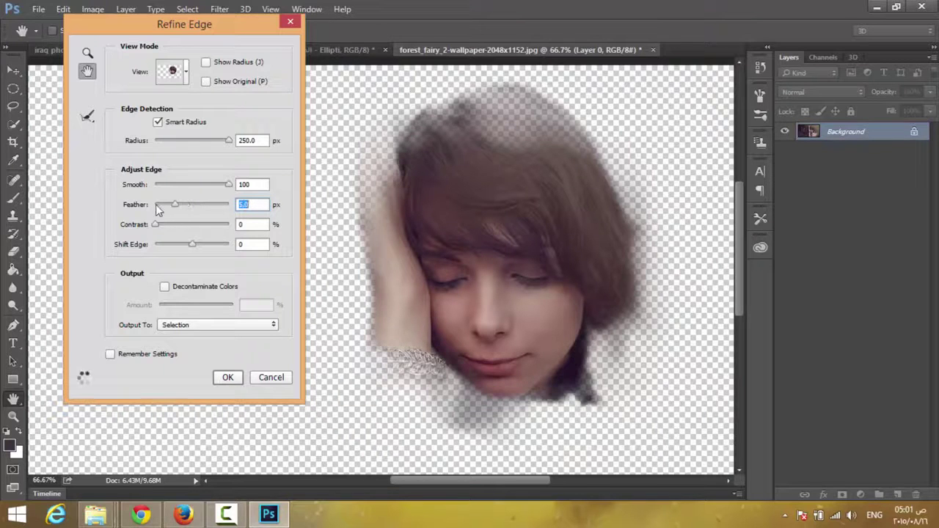
left_click_drag(163, 208, 159, 205)
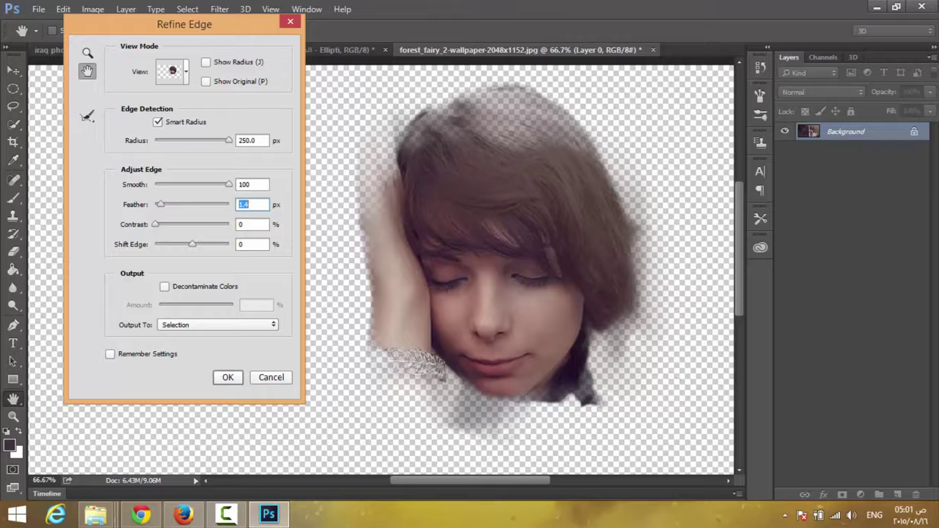
left_click_drag(155, 228, 173, 226)
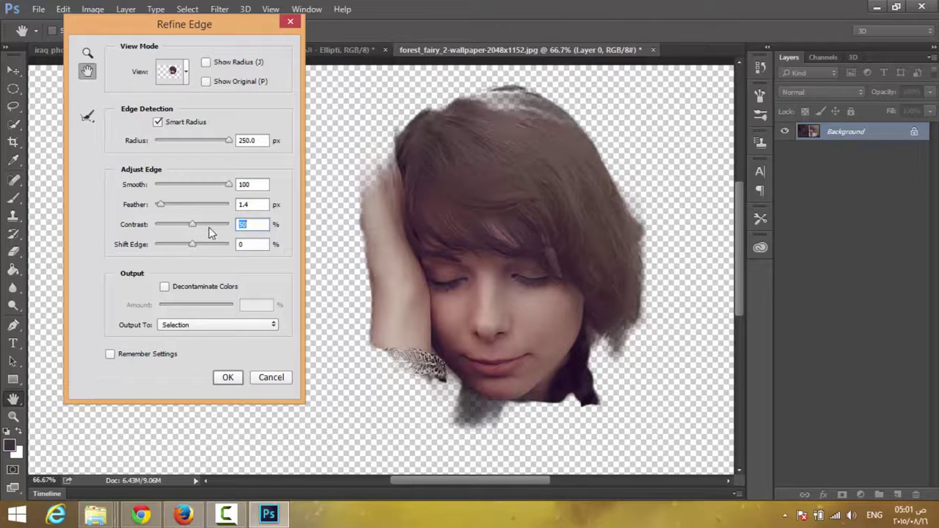
left_click_drag(214, 225, 229, 224)
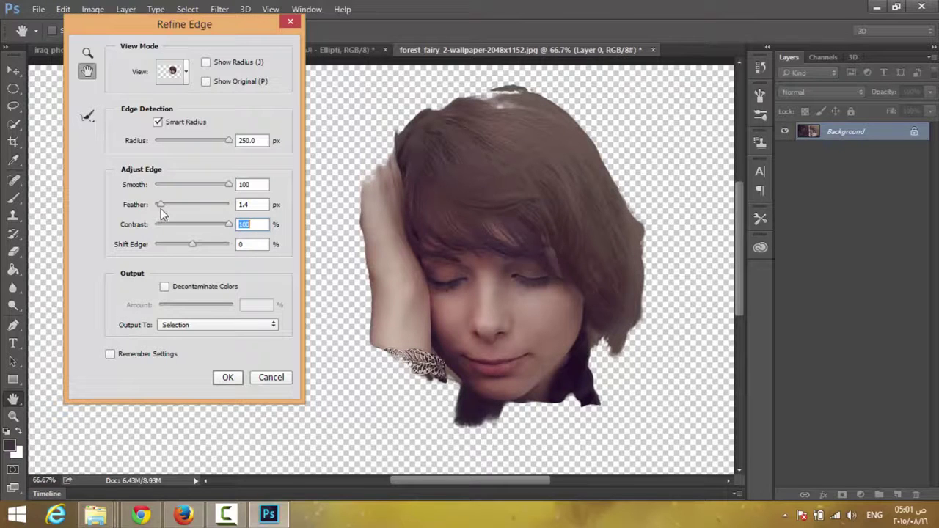
left_click_drag(161, 208, 226, 206)
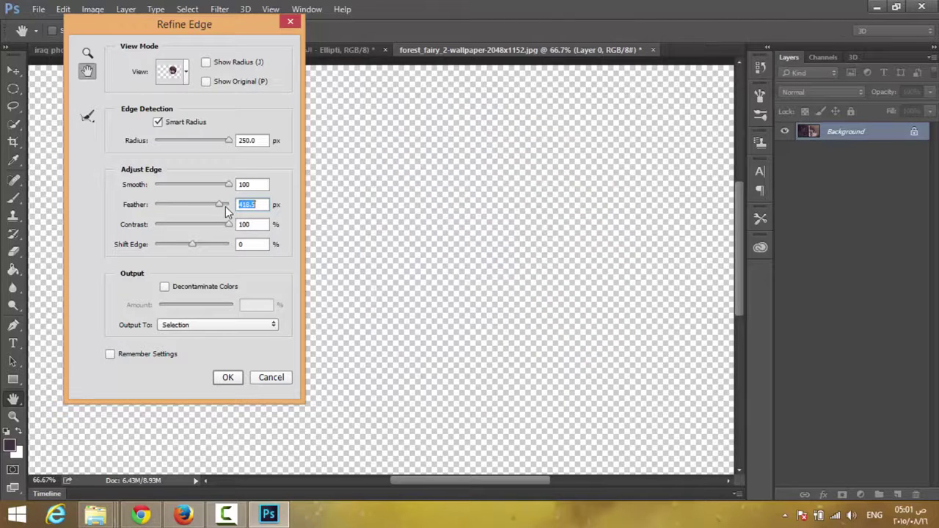
- Lower Feather to 6.5 px and expand Shift Edge to +53%
mouse_move(225, 207)
left_mouse_down()
mouse_move(212, 210)
mouse_move(218, 206)
left_mouse_up()
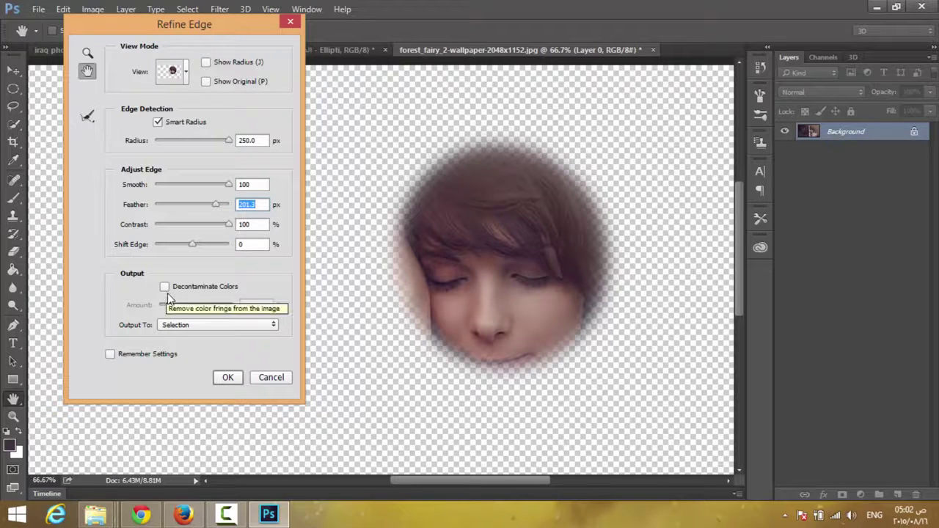
left_click_drag(196, 251, 207, 249)
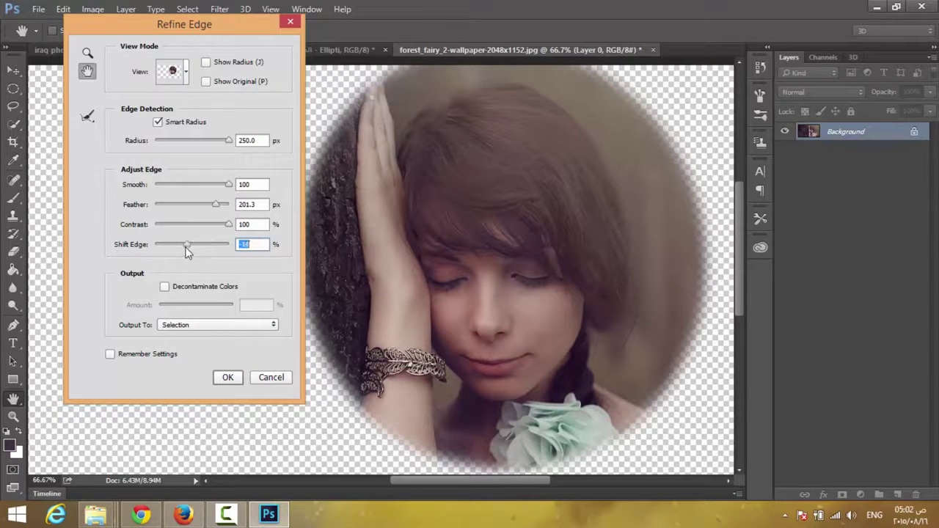
left_click_drag(185, 250, 179, 247)
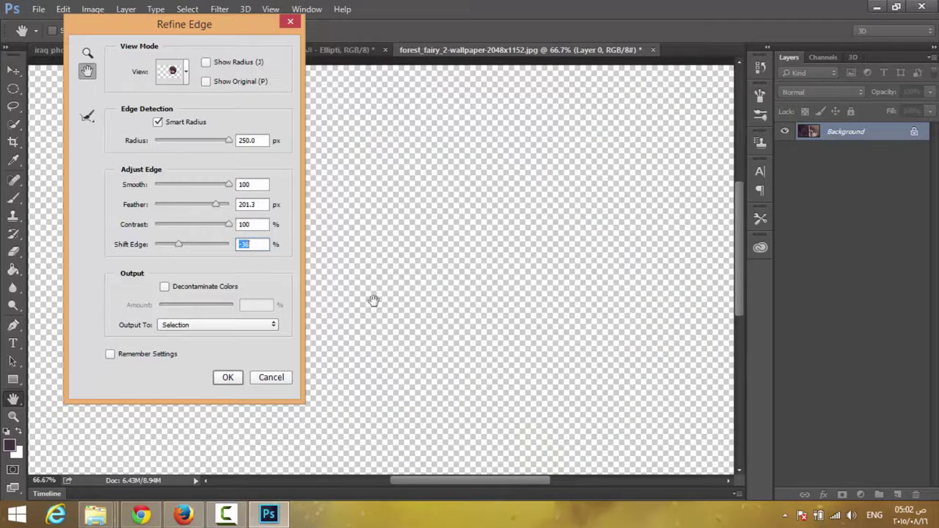
left_click_drag(215, 206, 177, 204)
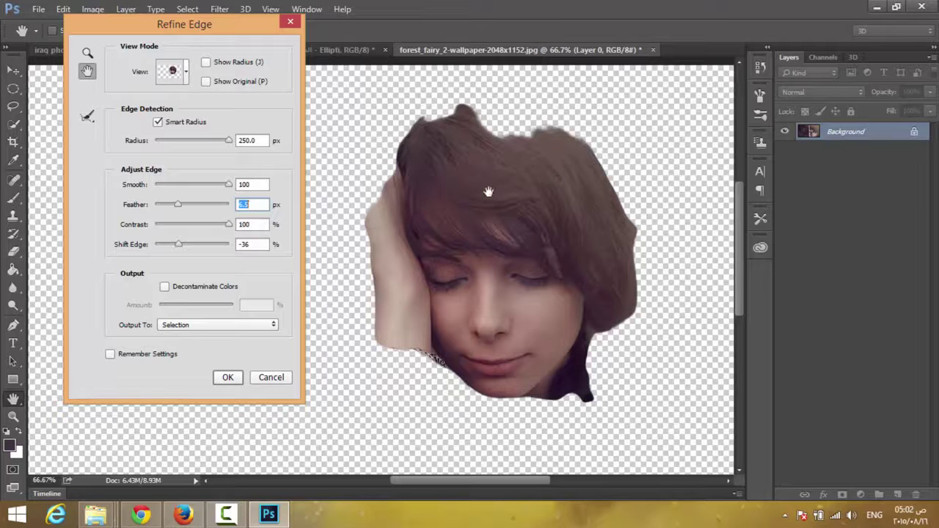
left_click_drag(178, 244, 211, 245)
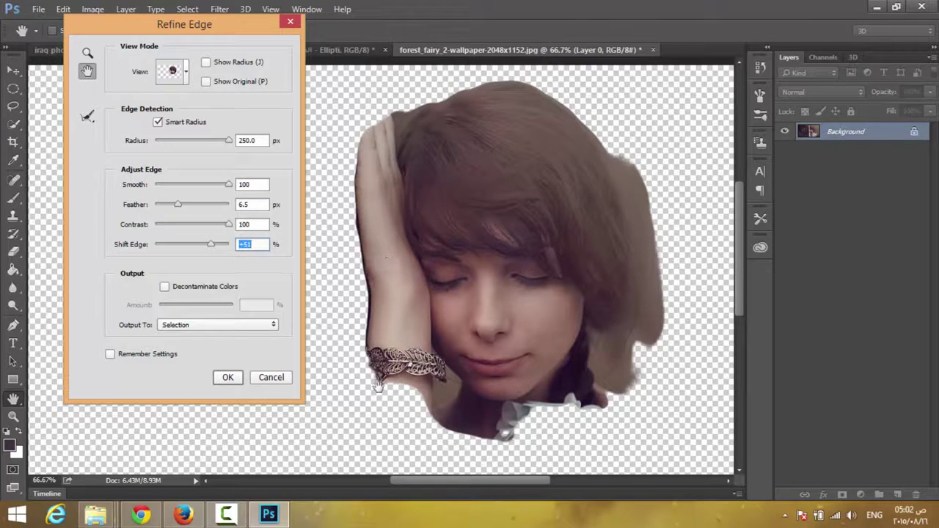
left_click(186, 246)
mouse_move(185, 247)
left_mouse_down()
mouse_move(176, 246)
mouse_move(212, 241)
left_mouse_up()
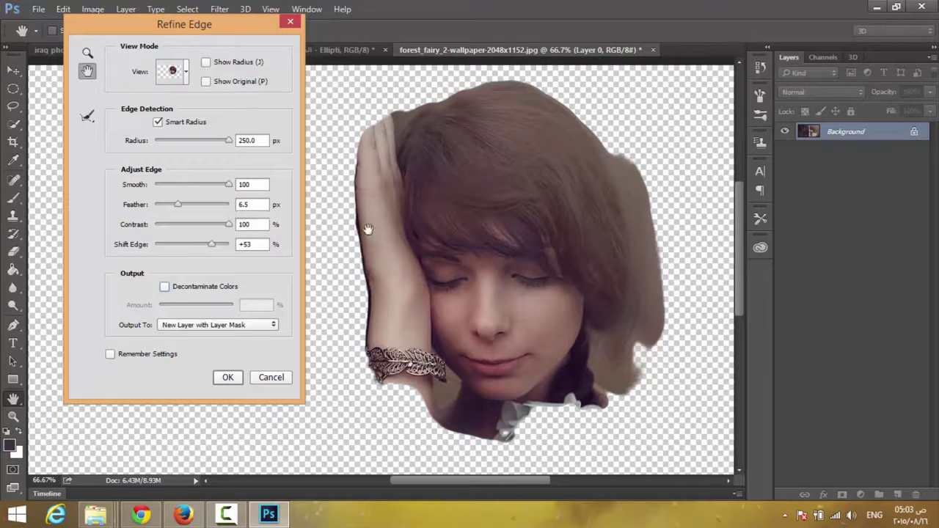
- Set Radius to 43.7 px, zero Smooth, Feather, Contrast and Shift Edge, then apply Refine Edge
left_click(203, 141)
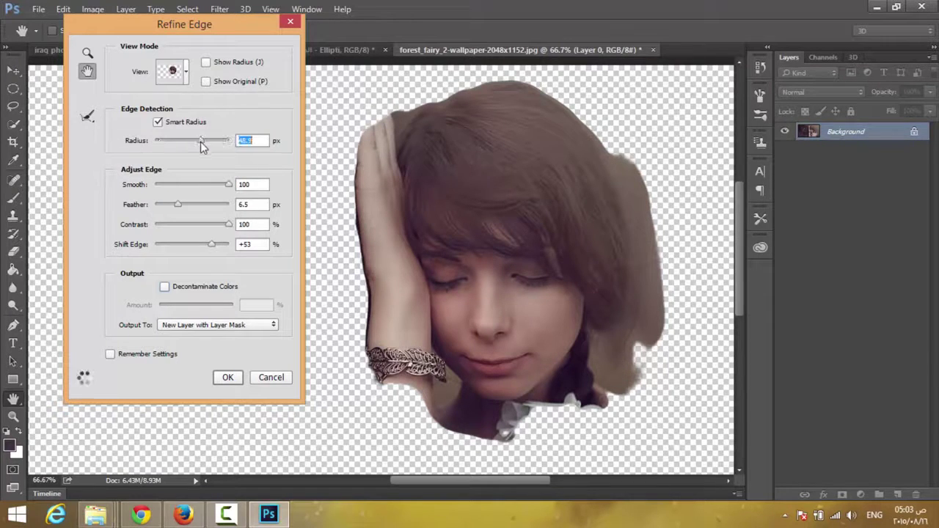
left_click_drag(202, 144, 156, 146)
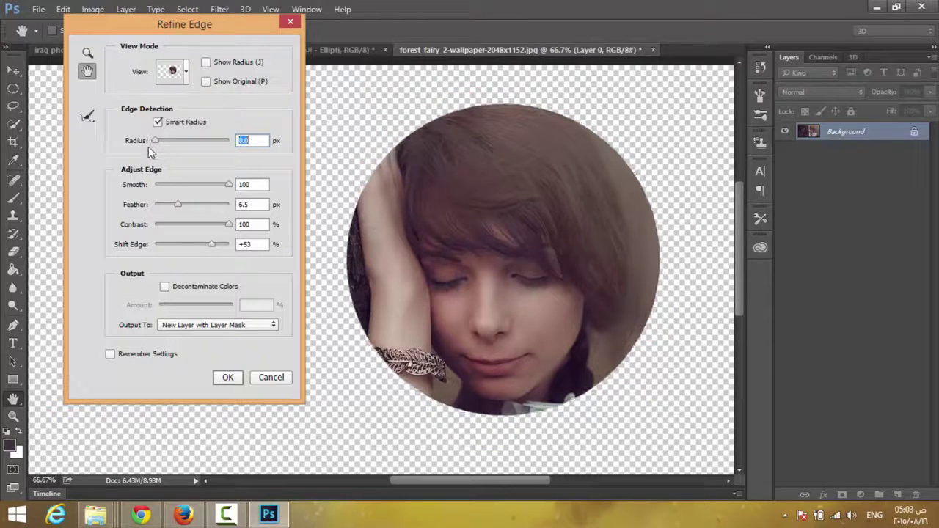
left_click_drag(168, 144, 199, 143)
mouse_move(228, 184)
left_mouse_down()
mouse_move(156, 184)
mouse_move(155, 205)
left_mouse_up()
left_click_drag(229, 224, 154, 226)
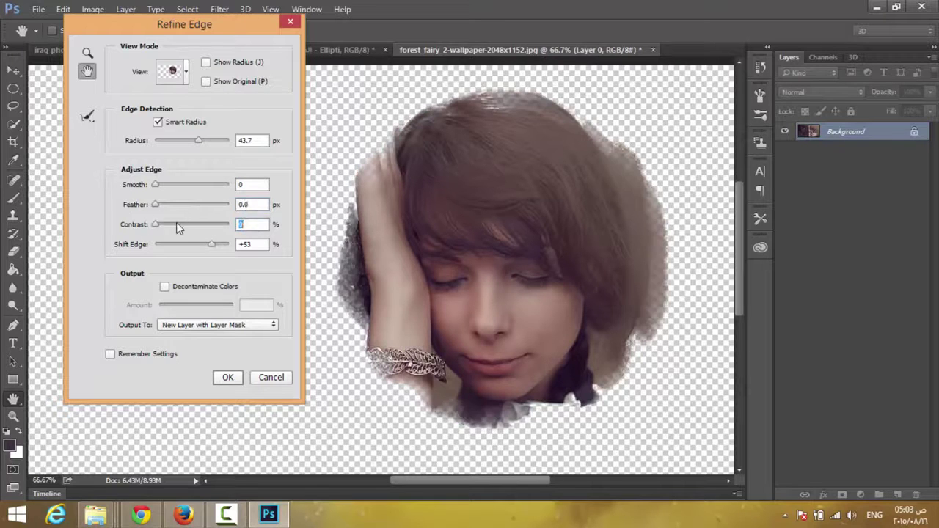
left_click_drag(205, 248, 196, 246)
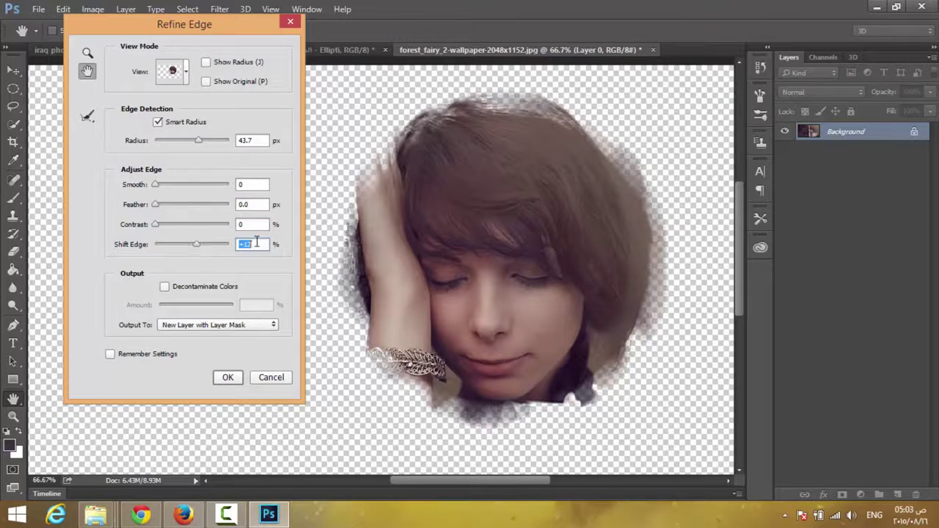
type("0")
key("Return")
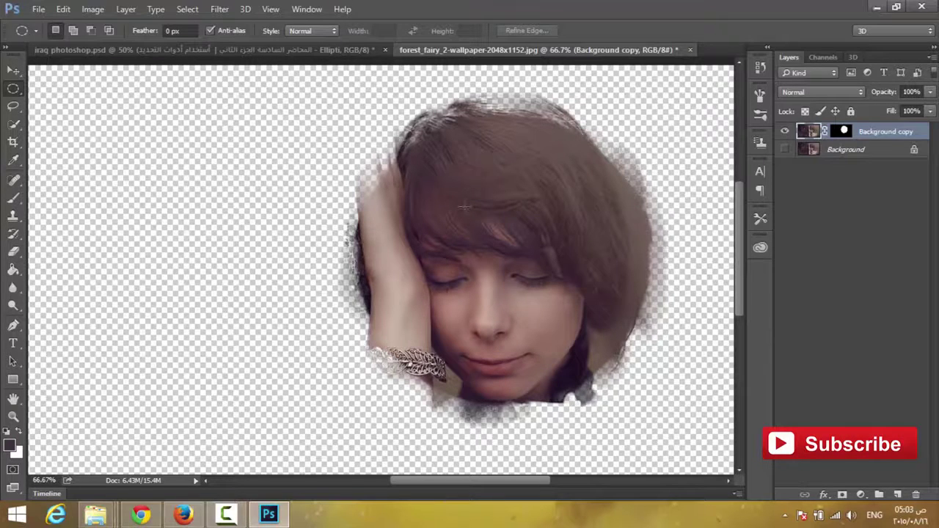
- Minimise Photoshop from its title bar, leaving the finished masked head layer in place
left_click(876, 6)
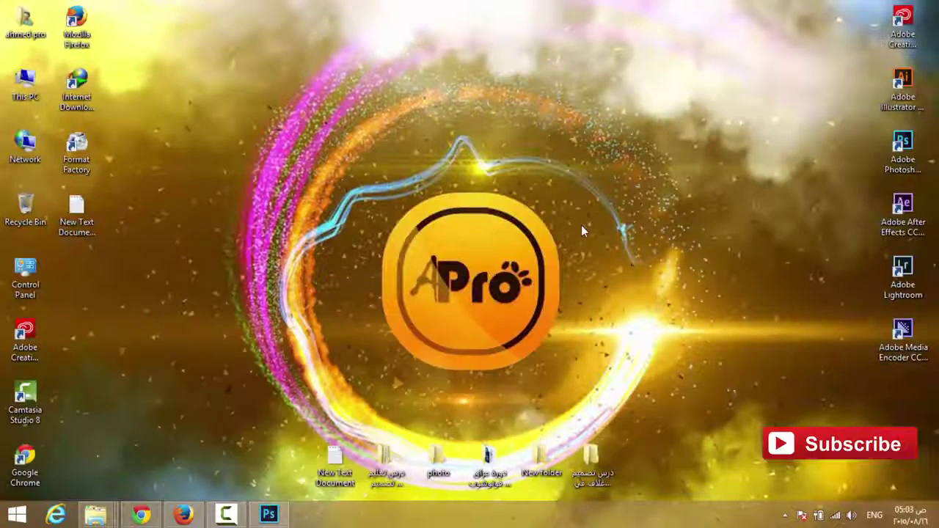